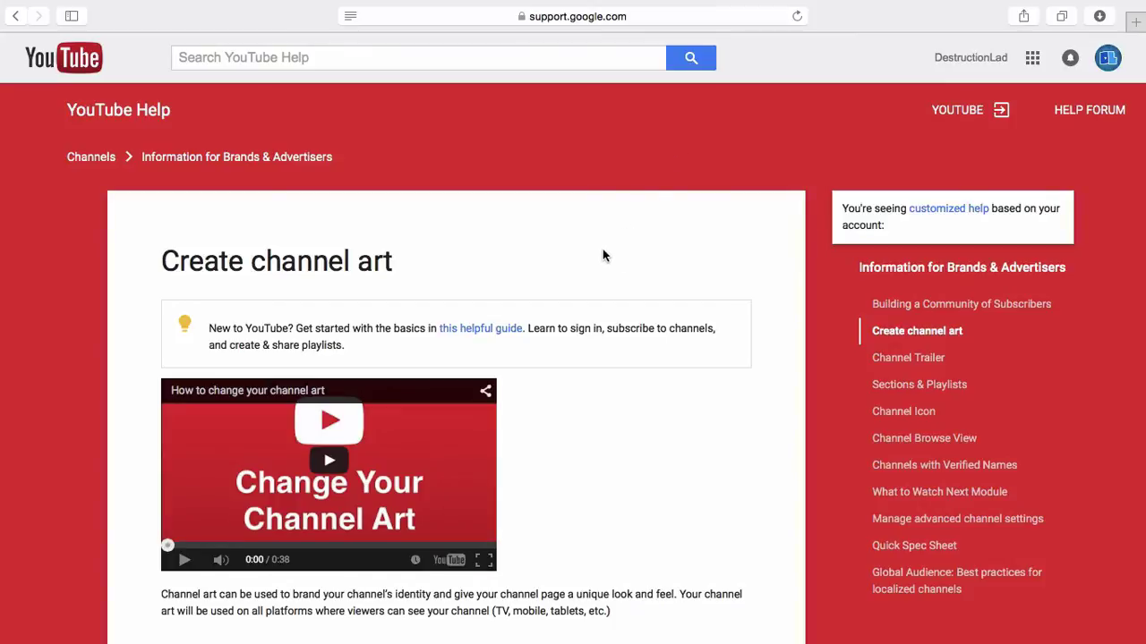
Open the Channel Art Templates download from the size guidelines on the Create channel art help page
left_click(599, 16)
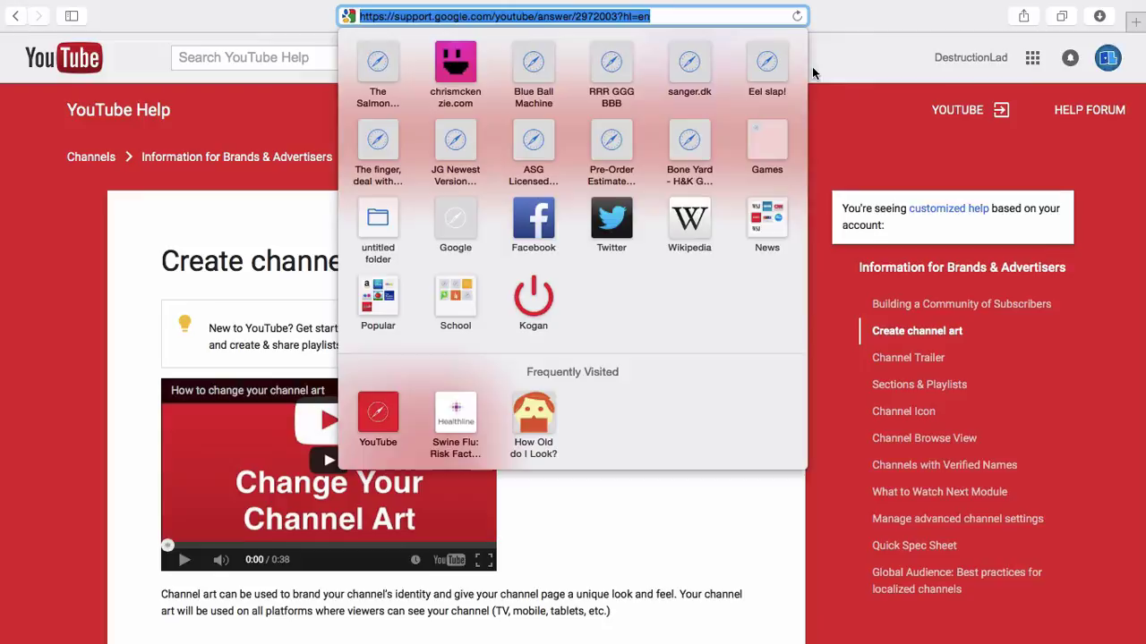
left_click(812, 66)
scroll(524, 331, "down", 4)
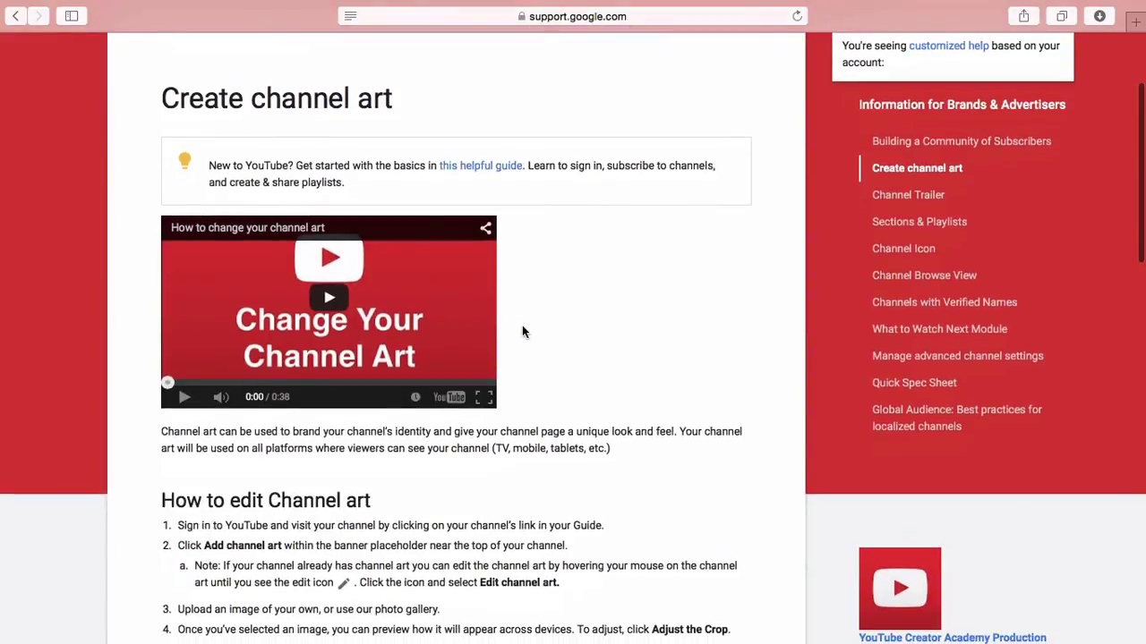
scroll(523, 332, "down", 10)
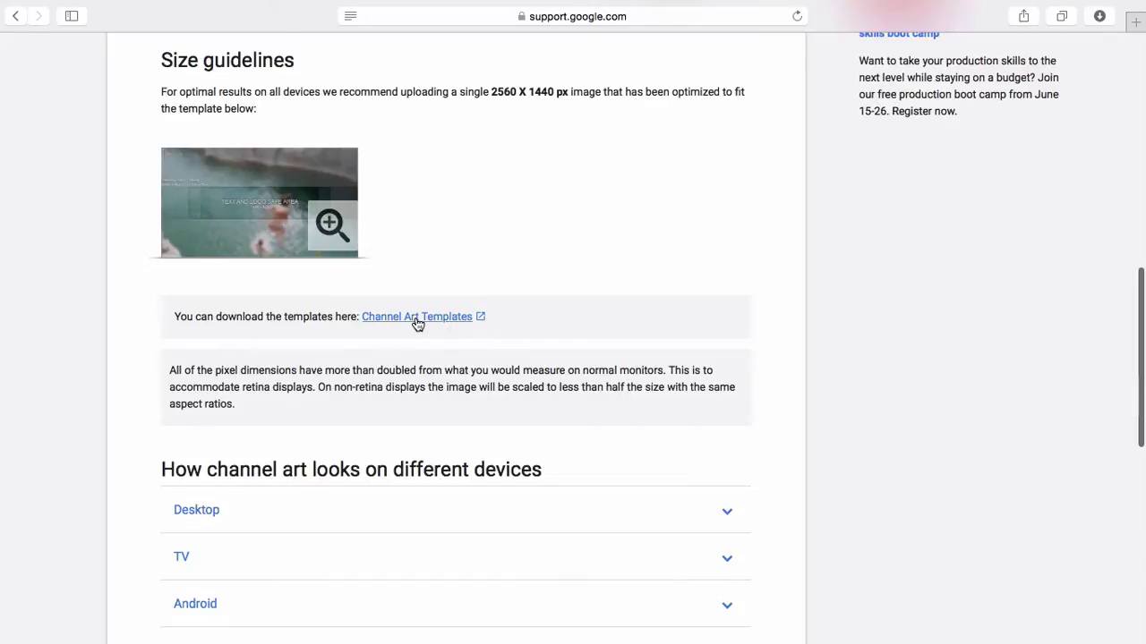
left_click(417, 318)
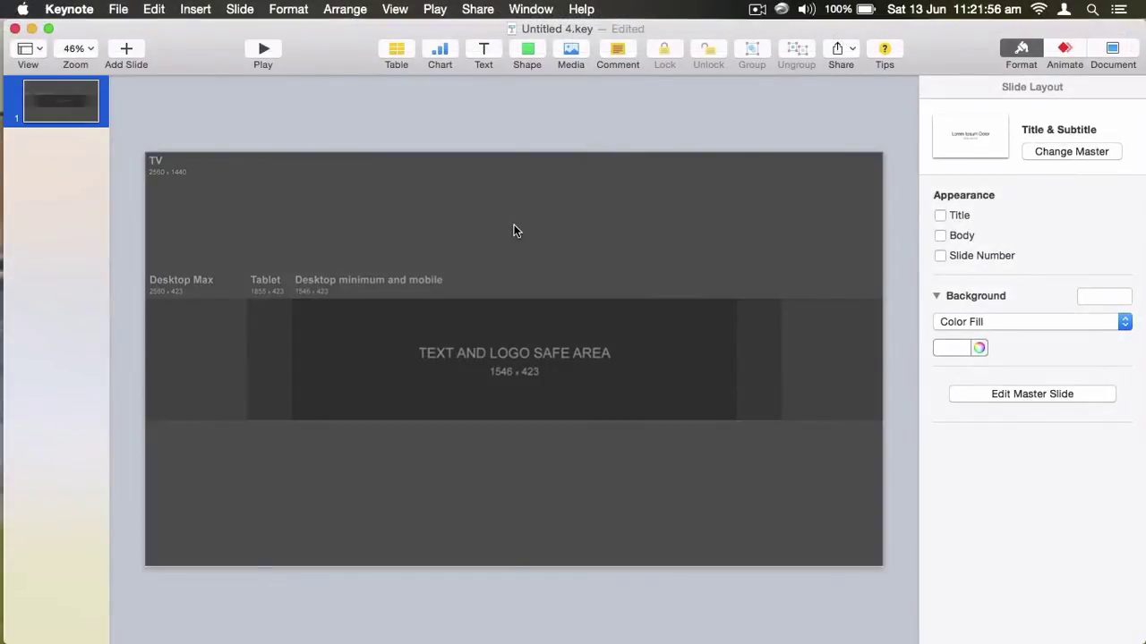
Switch to Keynote and align the channel art template image with the slide's centre so it covers the whole slide
mouse_move(460, 245)
left_mouse_down()
mouse_move(478, 266)
mouse_move(468, 243)
mouse_move(460, 248)
left_mouse_up()
left_click(464, 89)
left_click_drag(483, 223, 524, 249)
left_click(578, 114)
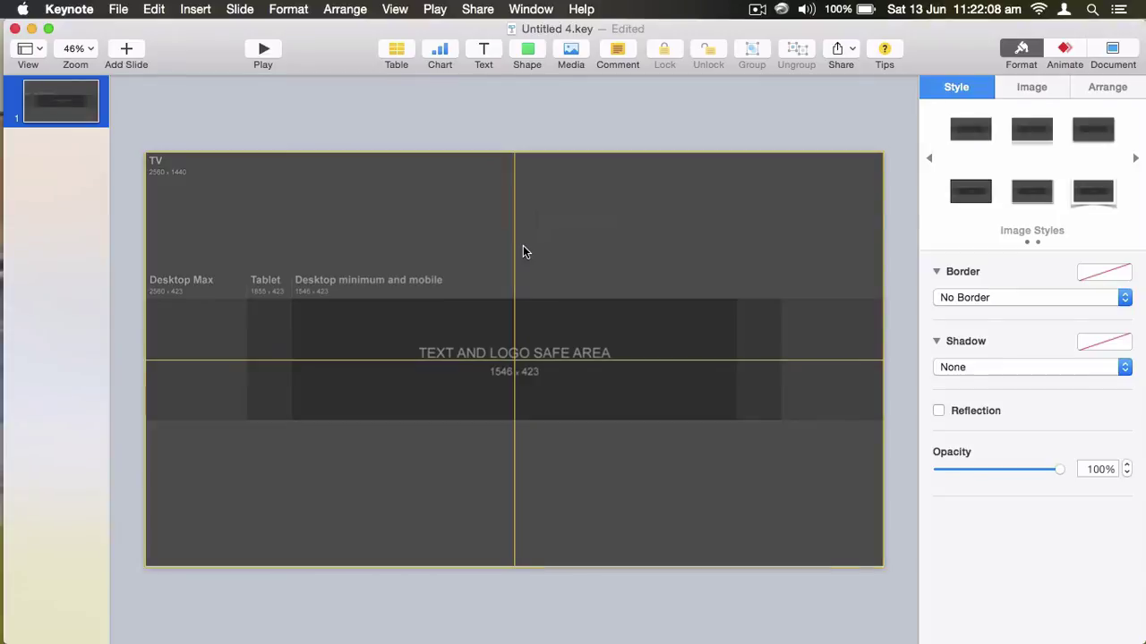
left_click(583, 120)
Add a text box in the middle of the safe area reading "DestructionLad" with "Gaming" on a second line
left_click(484, 51)
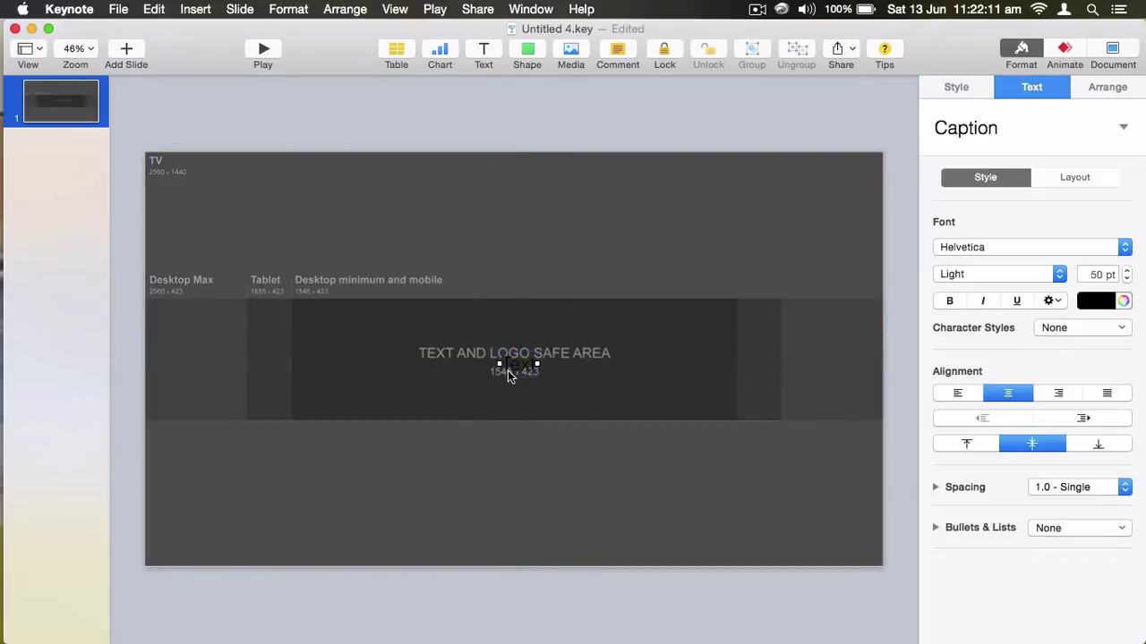
left_click_drag(514, 374, 515, 367)
type("De")
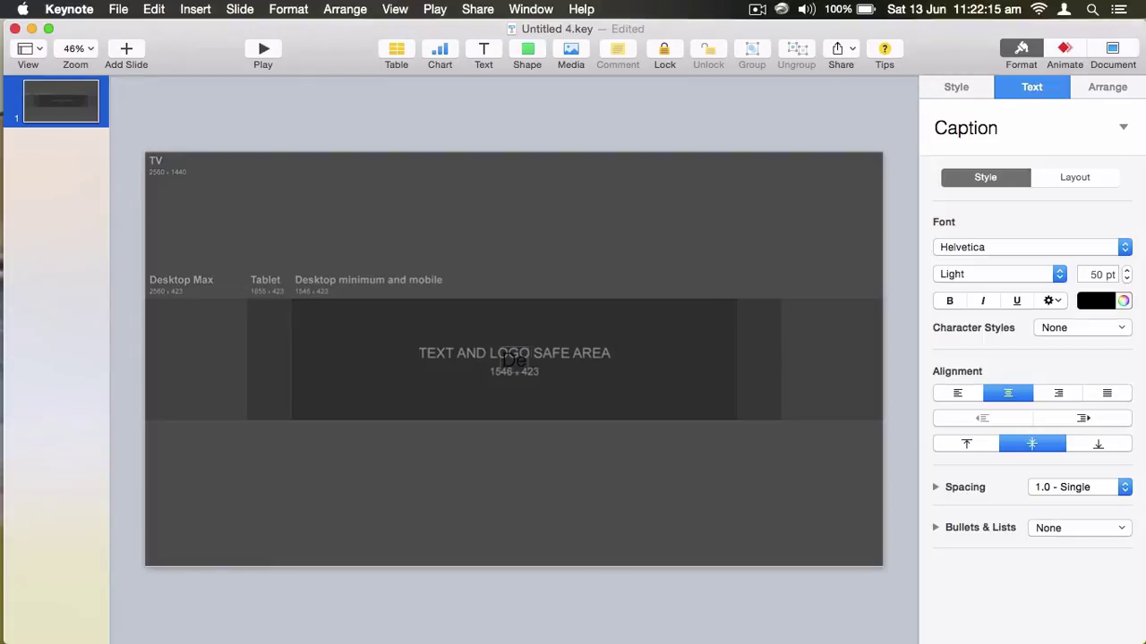
type("structionLad")
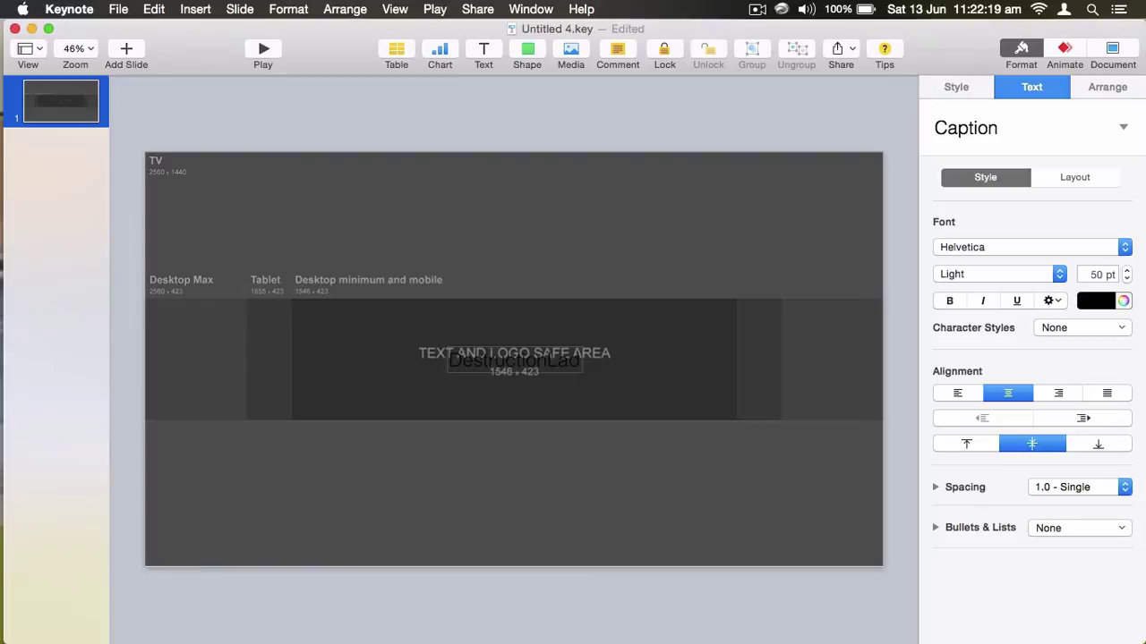
key("Return")
type("Games")
type("g")
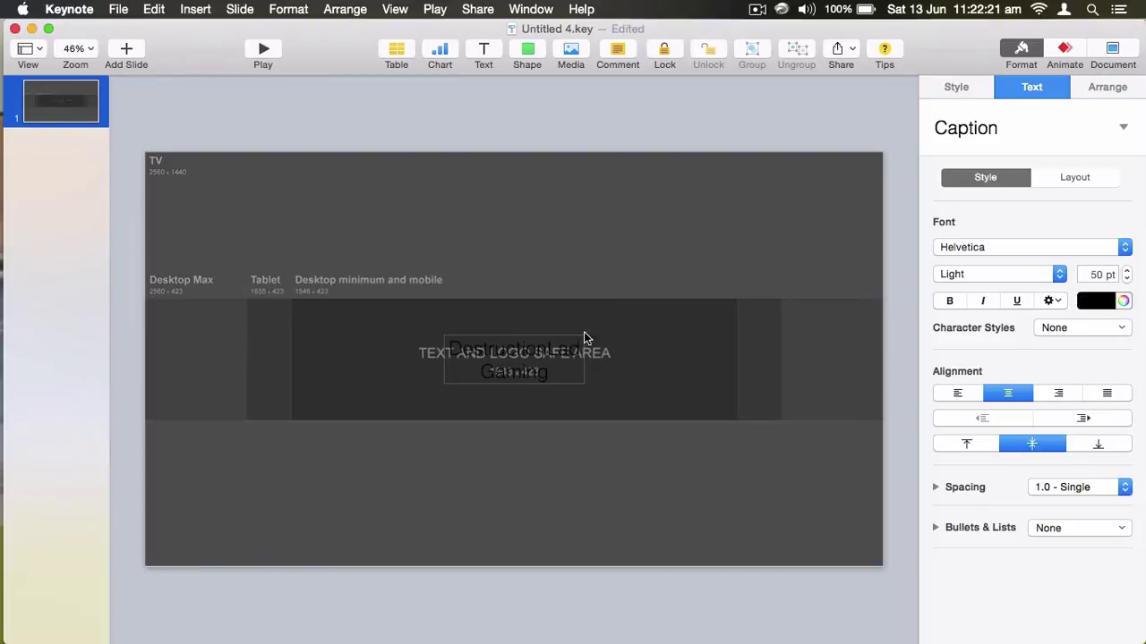
left_click(478, 114)
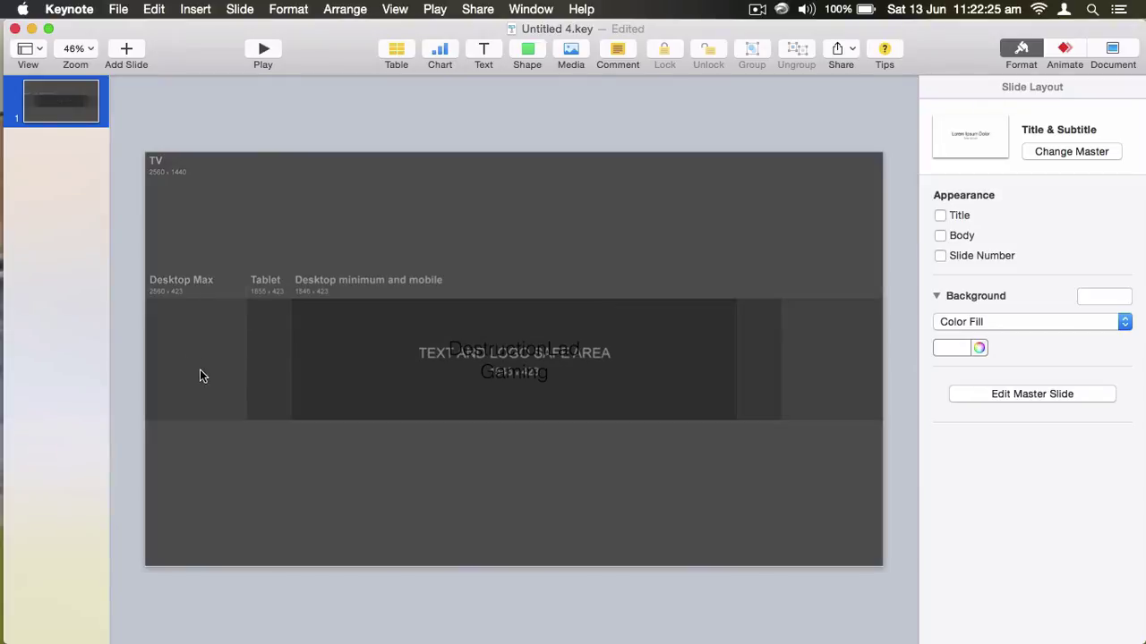
Change the font of both lines in the channel title text box to SignPainter
left_click(528, 358)
double_click(529, 371)
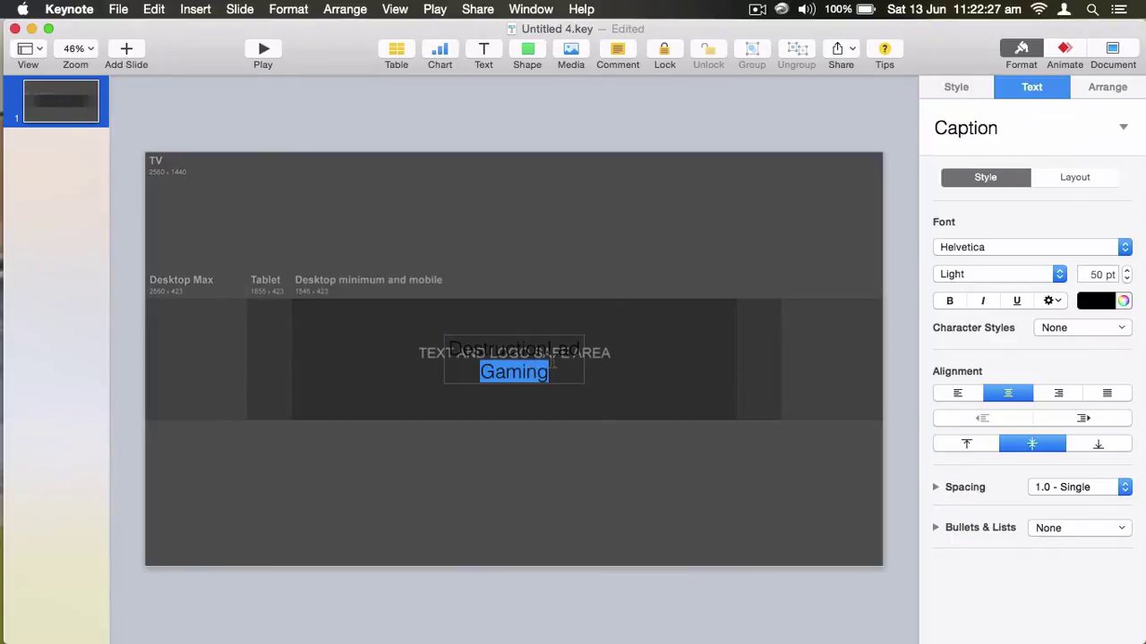
left_click_drag(551, 371, 421, 333)
left_click(1057, 247)
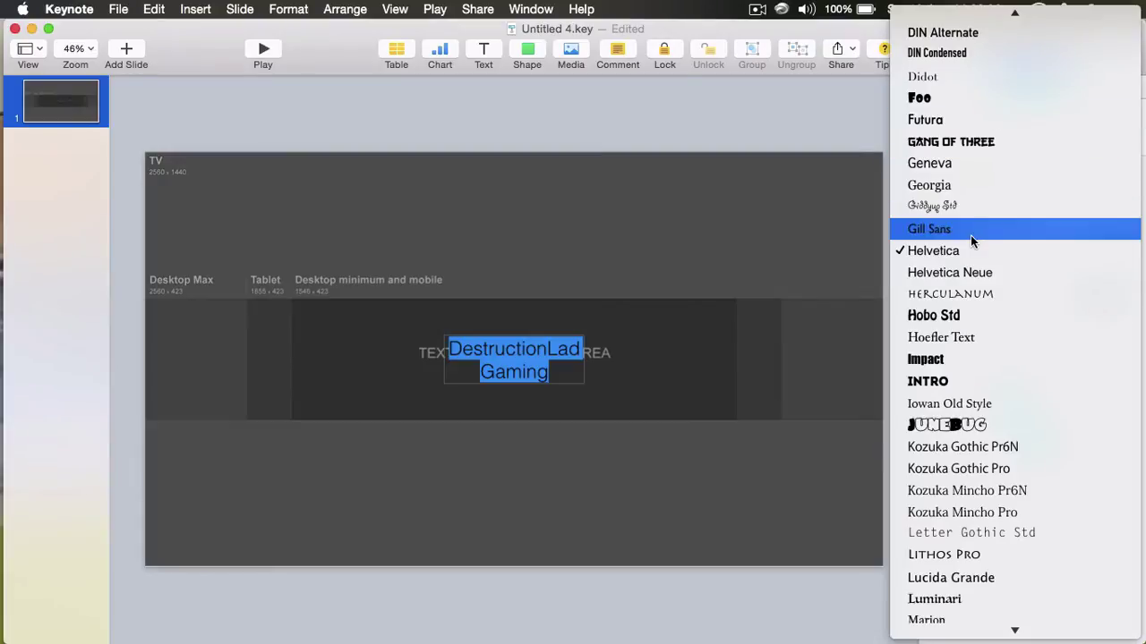
key("s")
key("i")
key("Return")
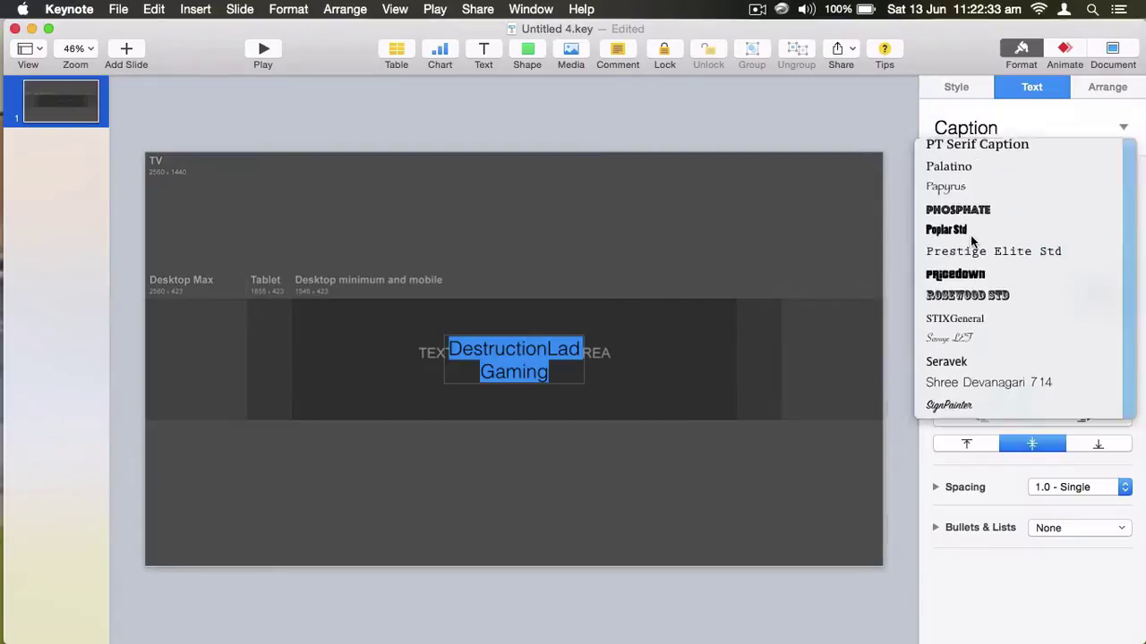
Set the channel title's font size to 110 pt
left_click(1126, 271)
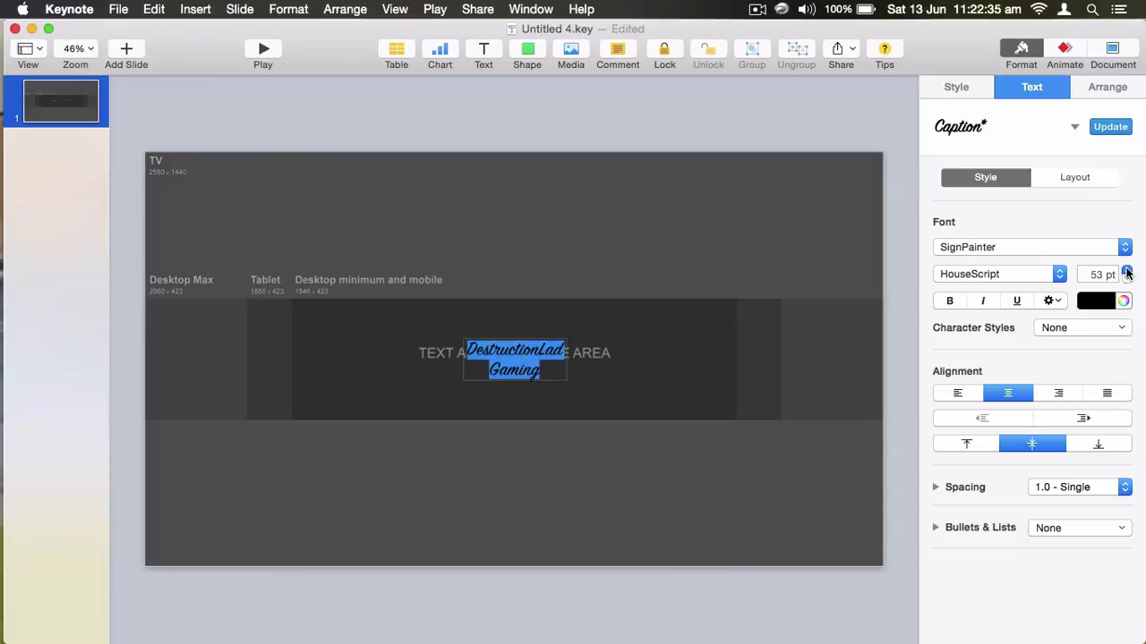
double_click(1095, 276)
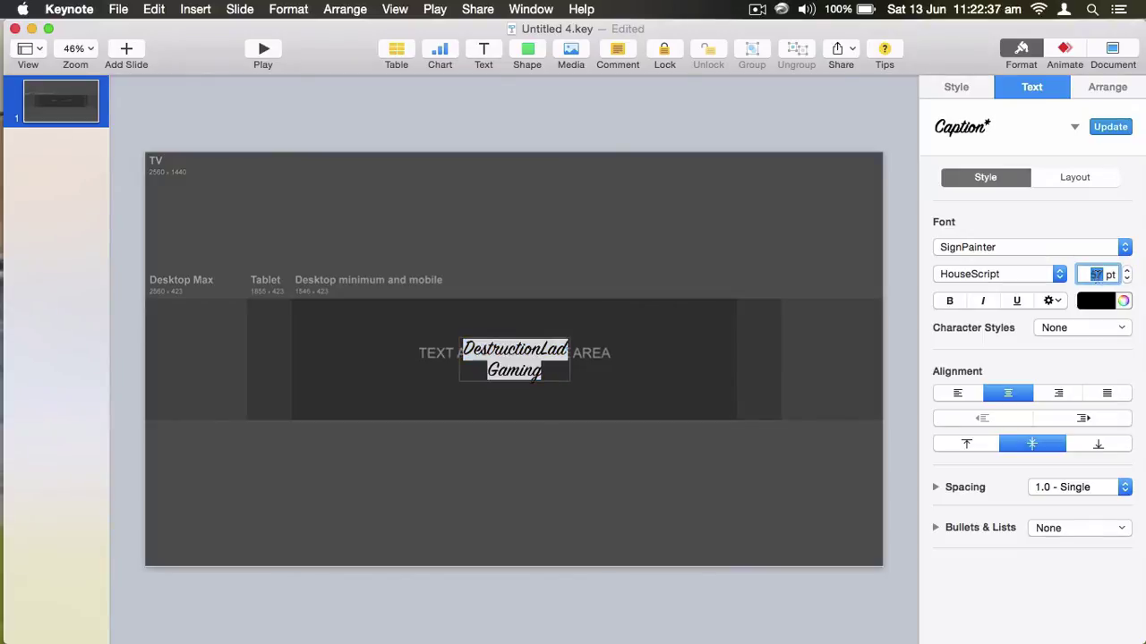
key("Return")
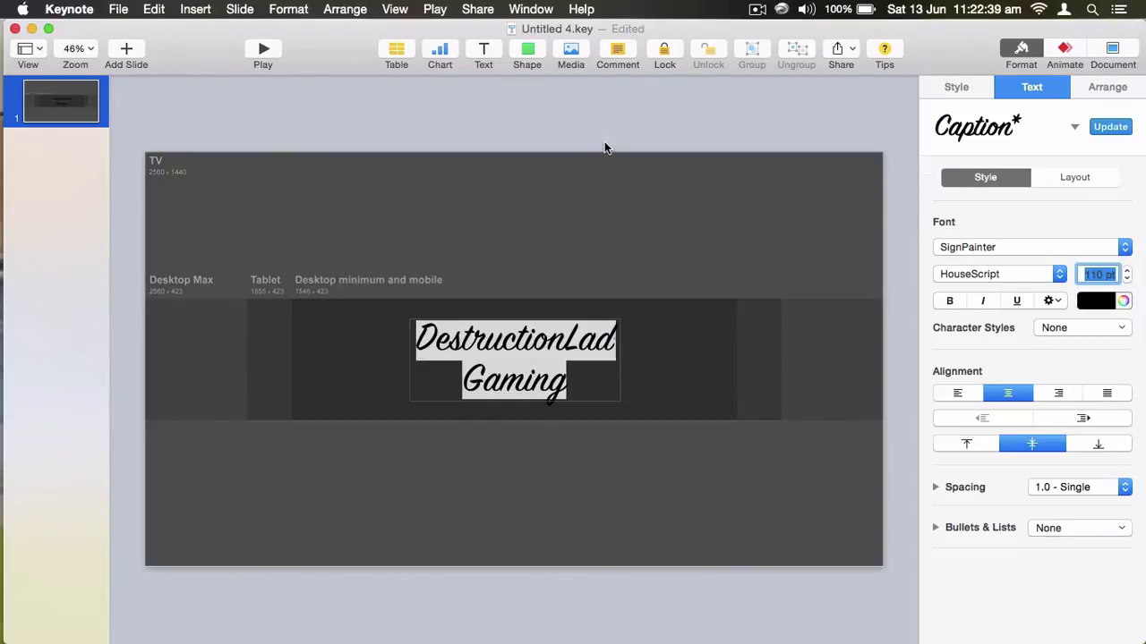
left_click(604, 147)
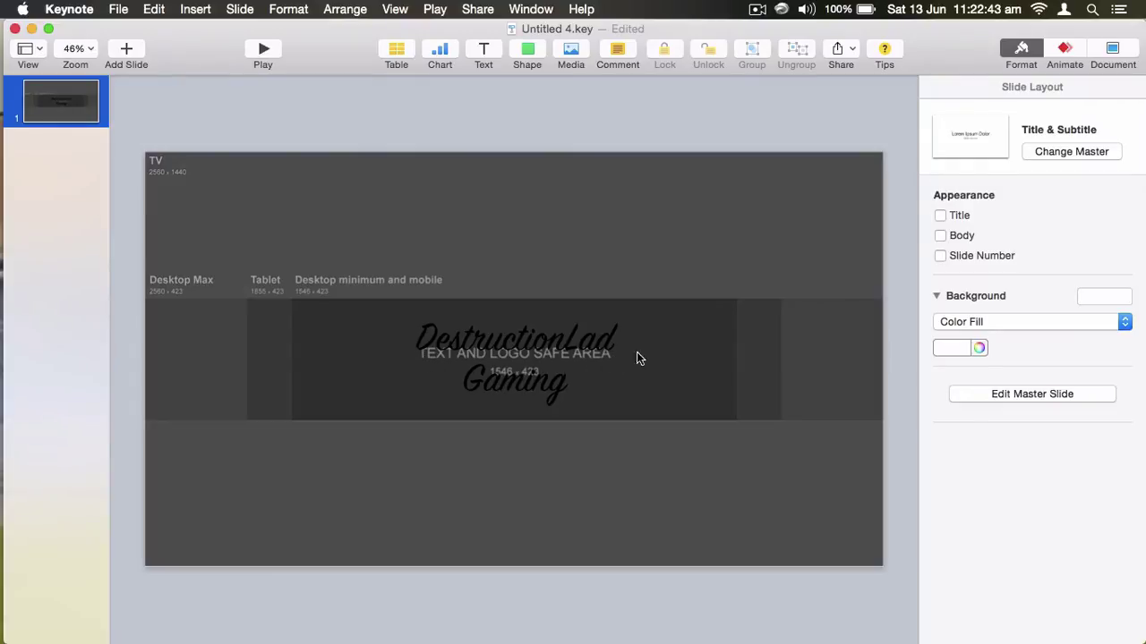
left_click(502, 338)
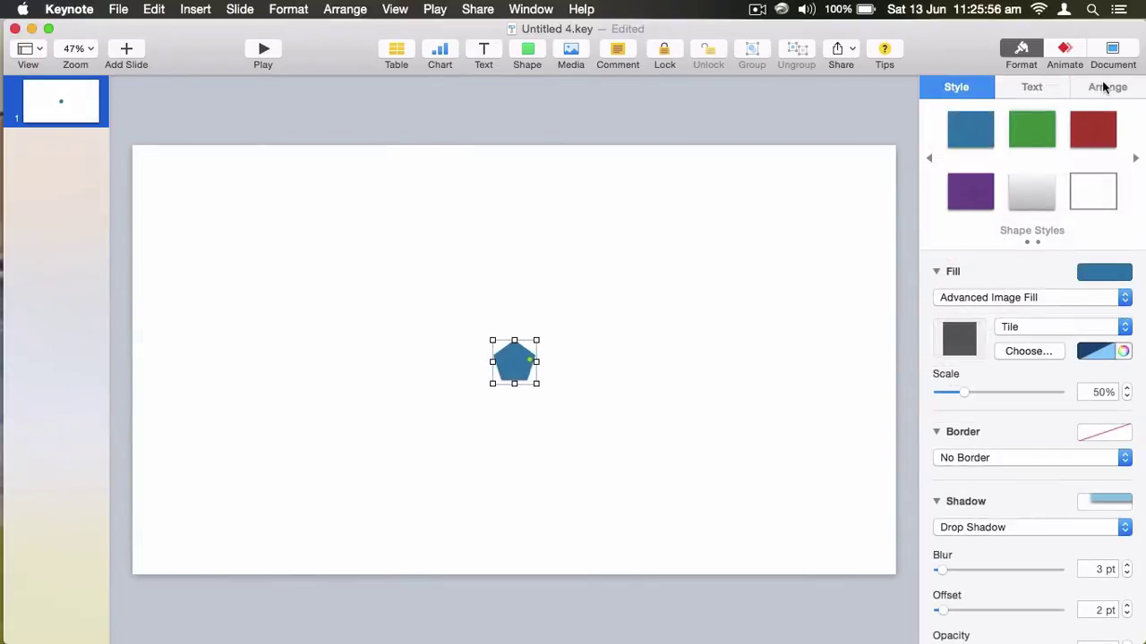
Set the rotation angle of the blue pentagon to 90°
left_click(1101, 89)
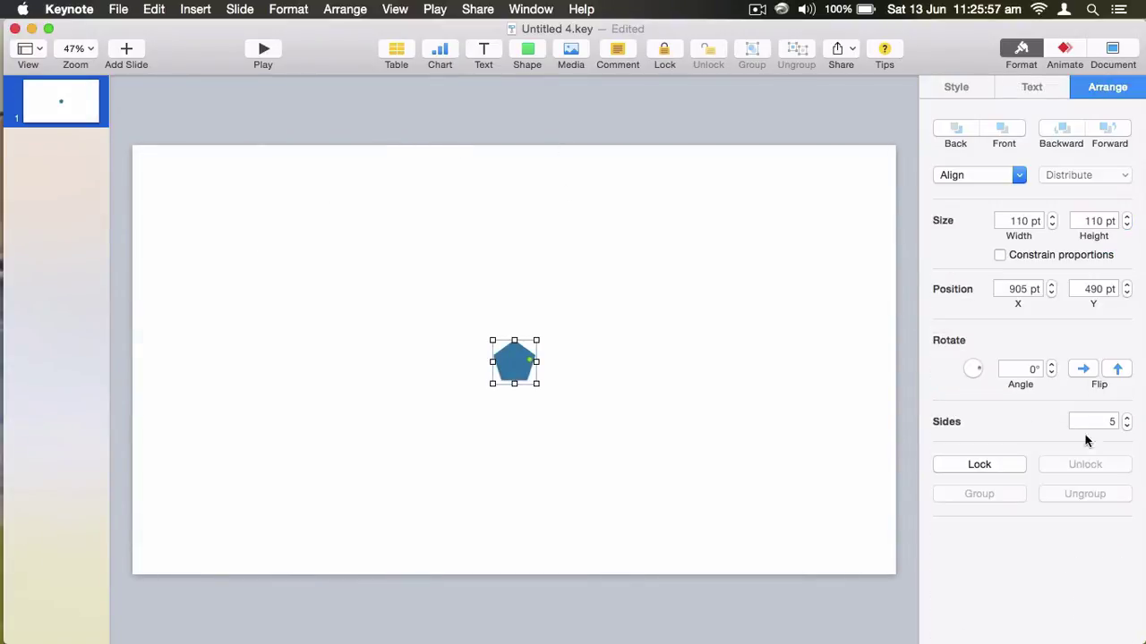
left_click(1031, 375)
type("90")
key("Return")
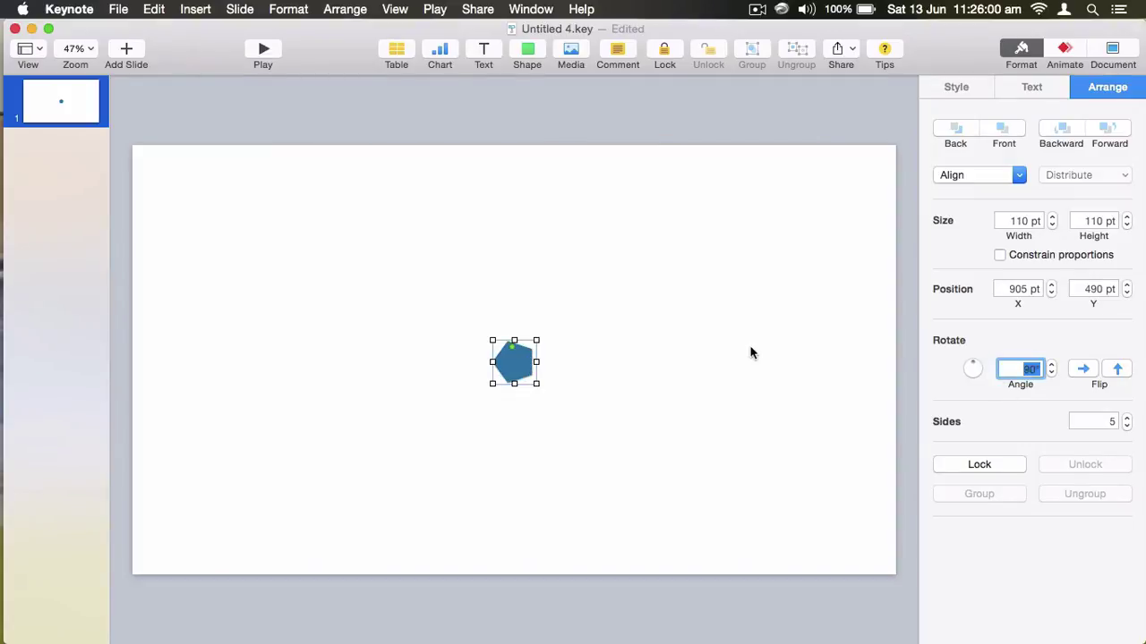
Change the pentagon to a six-sided polygon and constrain its proportions
left_click(513, 354)
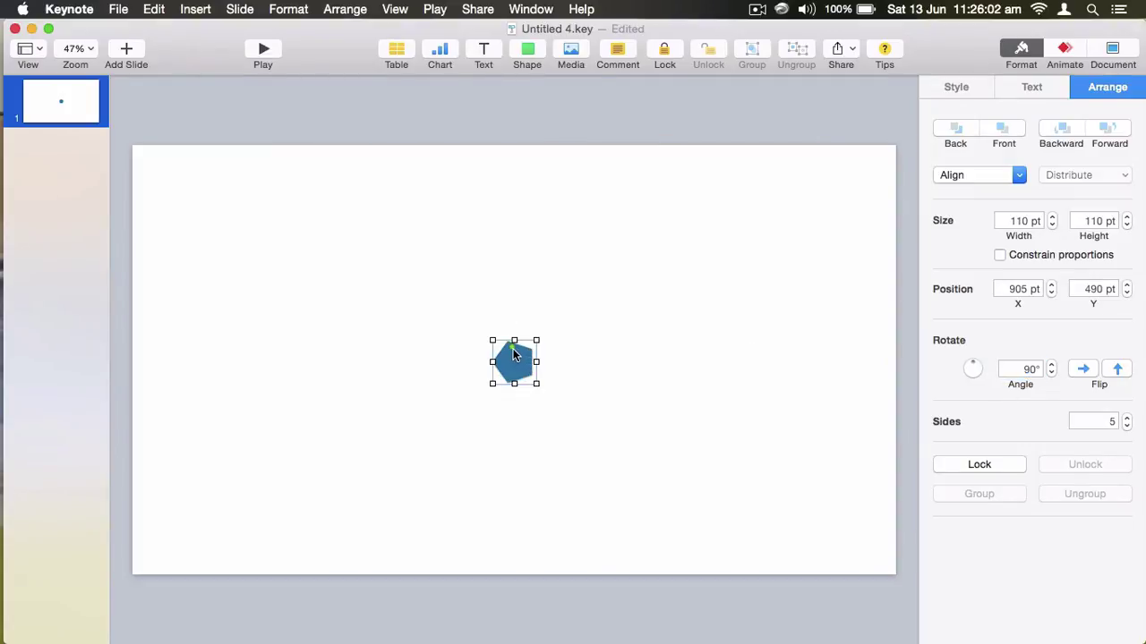
left_click_drag(510, 345, 512, 350)
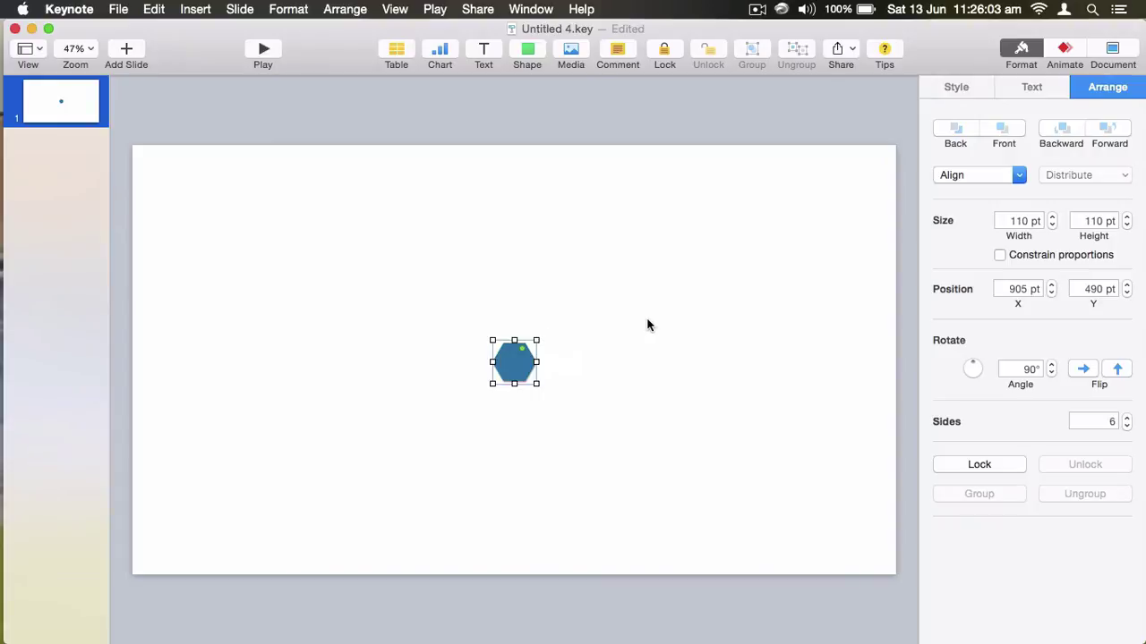
left_click(999, 256)
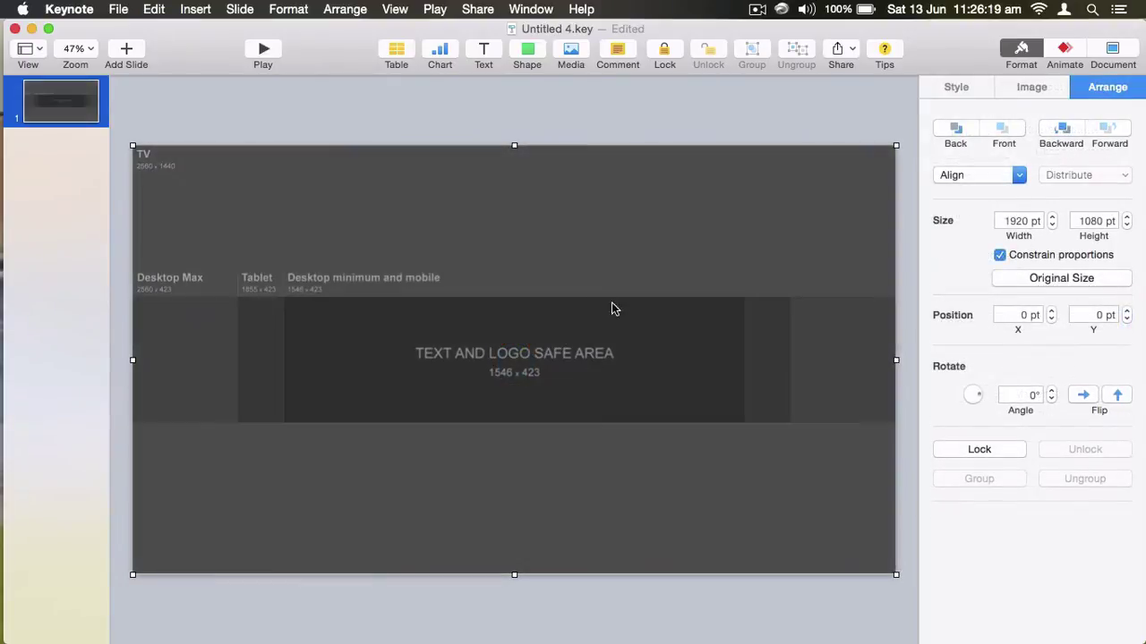
Send the channel art template image behind the hexagon
right_click(614, 313)
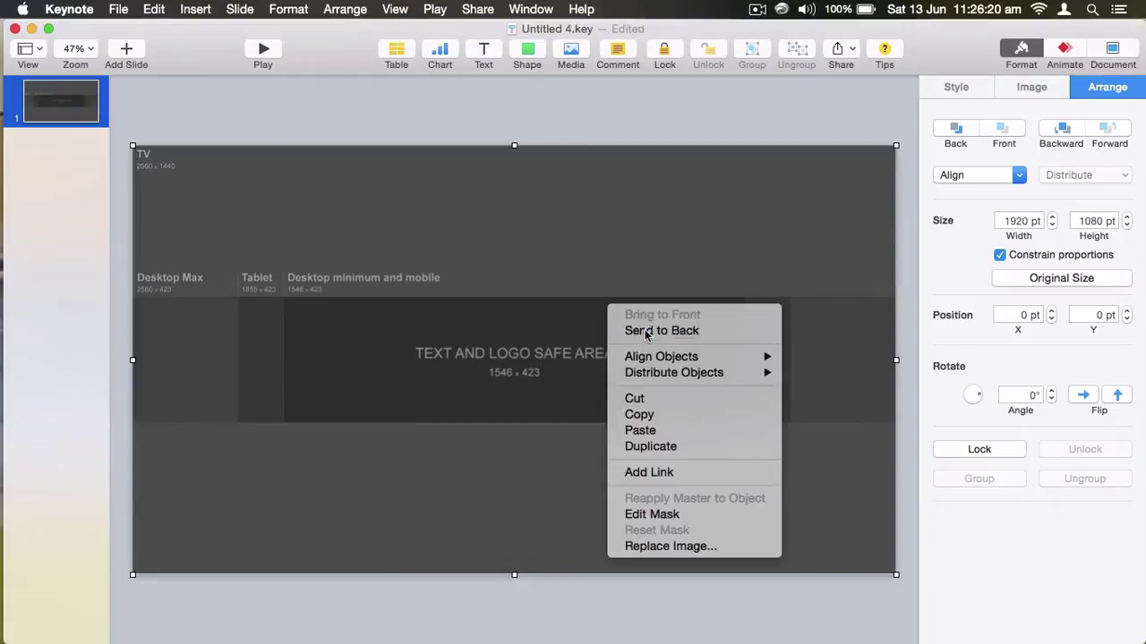
left_click(632, 331)
Enlarge the hexagon to about 418 by 418 pt and place it against the slide's right edge, vertically centred
left_click(516, 364)
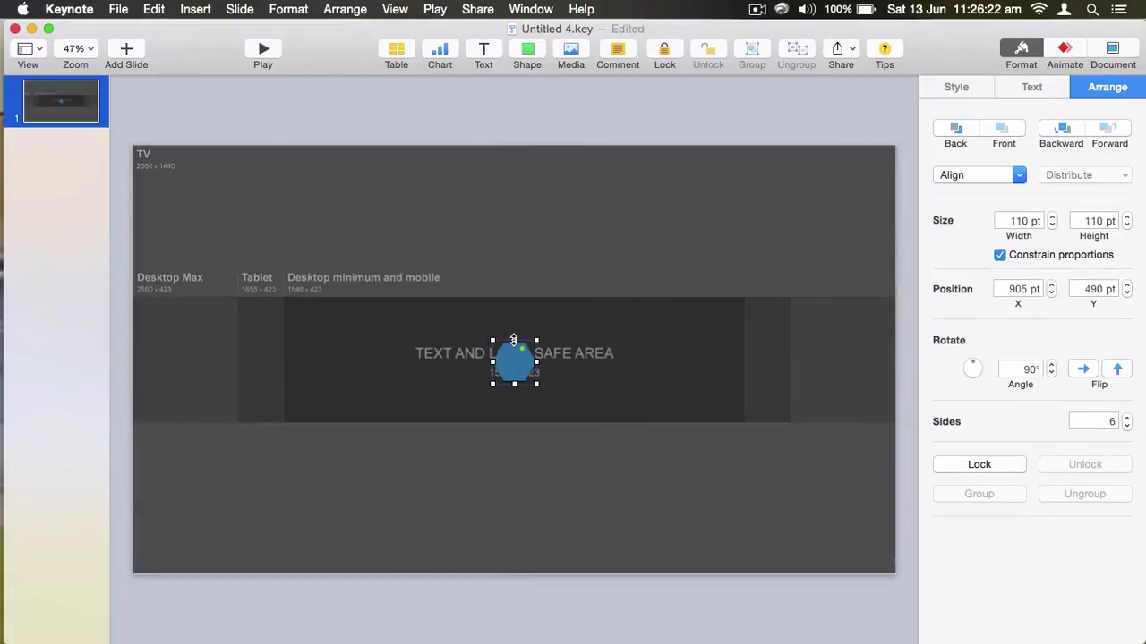
left_click_drag(513, 340, 515, 254)
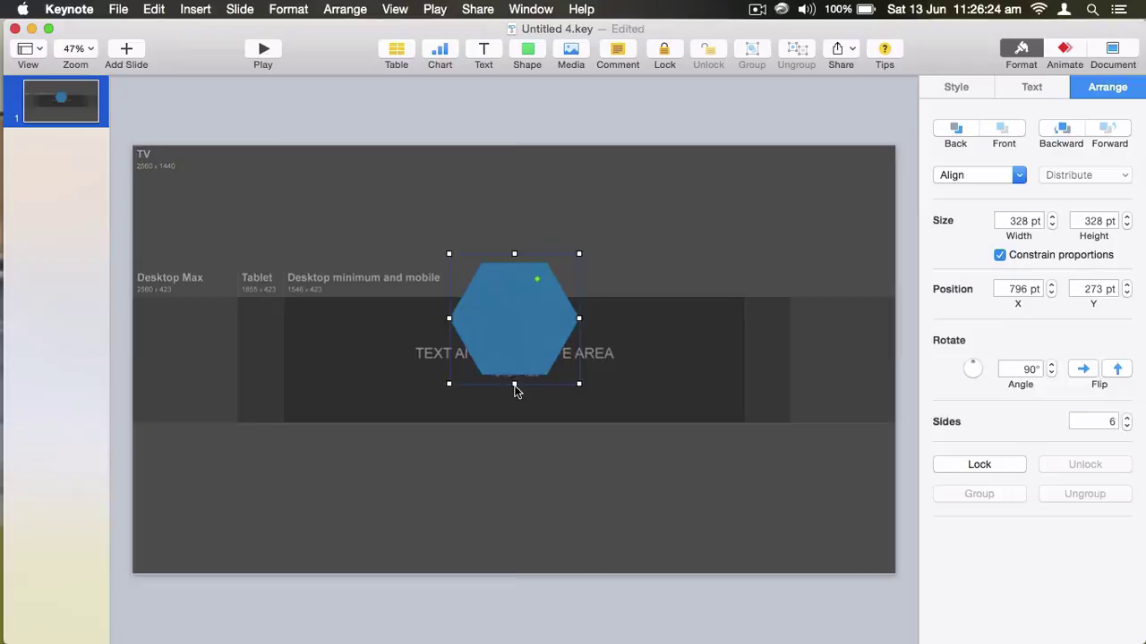
left_click_drag(515, 390, 517, 403)
key("super+z")
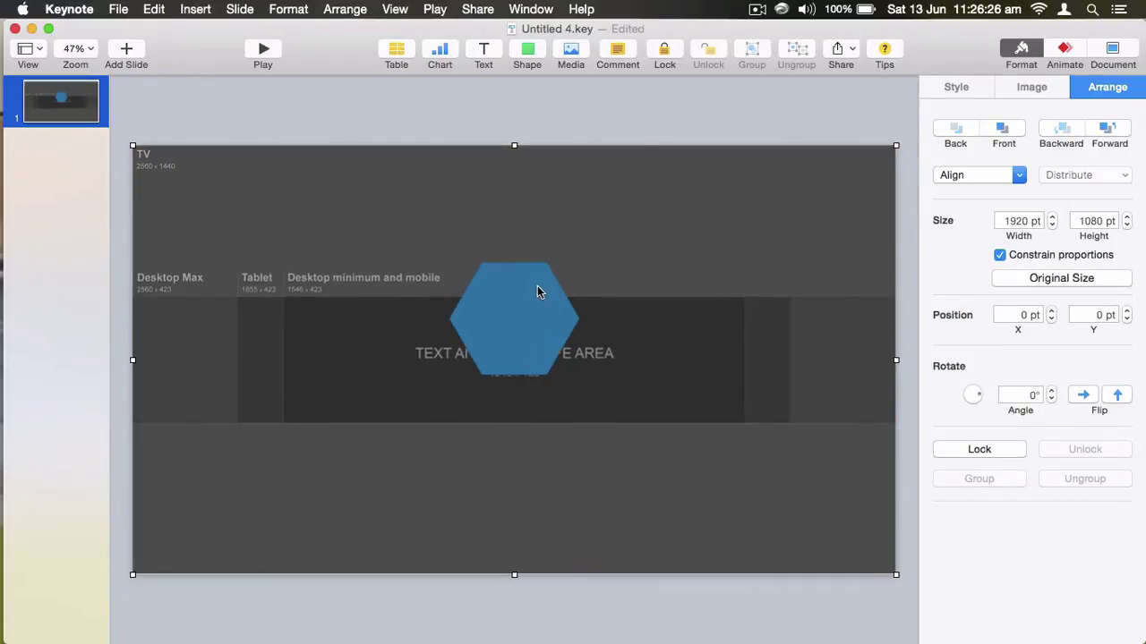
left_click(537, 289)
left_click_drag(537, 289, 514, 257)
left_click_drag(521, 308, 831, 363)
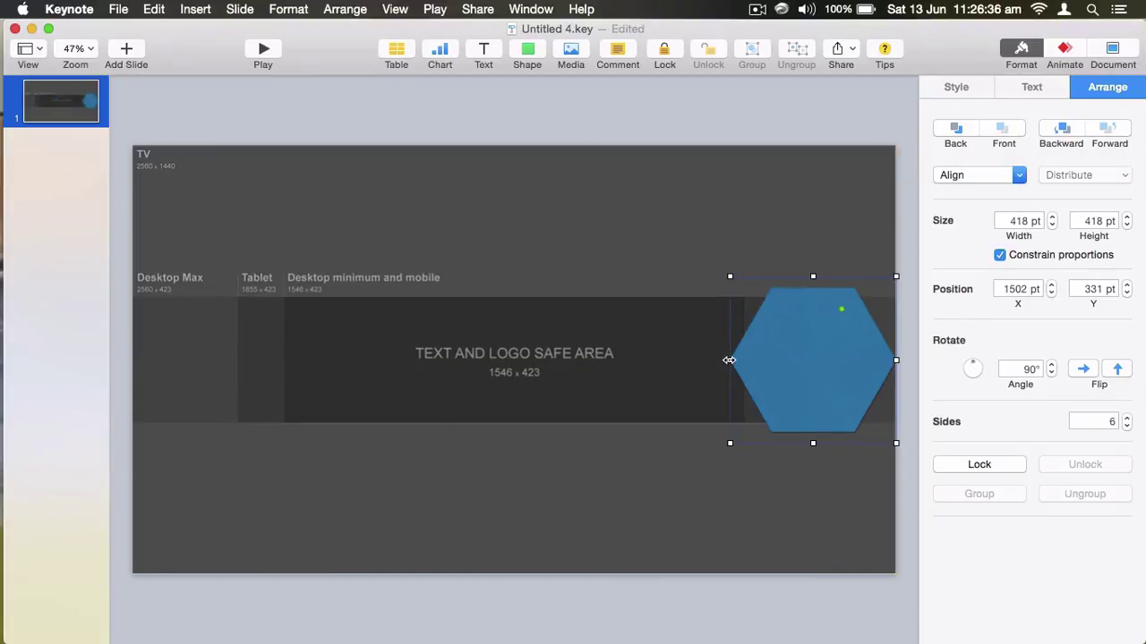
Try enlarging the hexagon proportionally to about 582 pt toward the slide's centre, and undo that resize
left_click_drag(730, 359, 664, 360)
key("super+c")
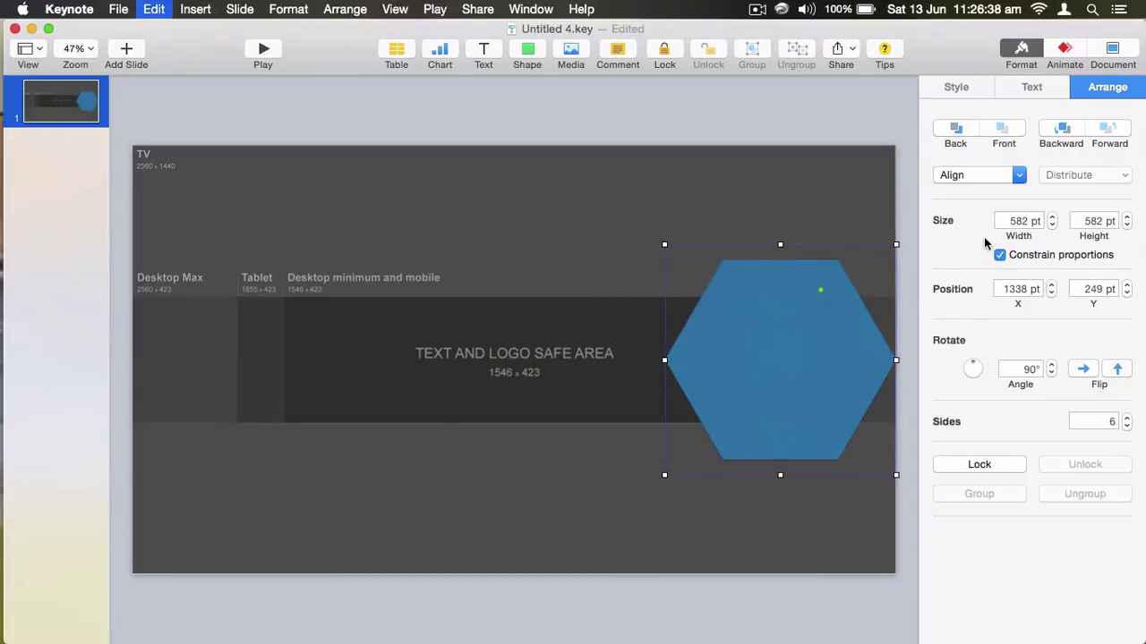
key("super+z")
Release the hexagon's proportions and stretch it horizontally toward the slide's centre to about 605 pt
left_click(1000, 255)
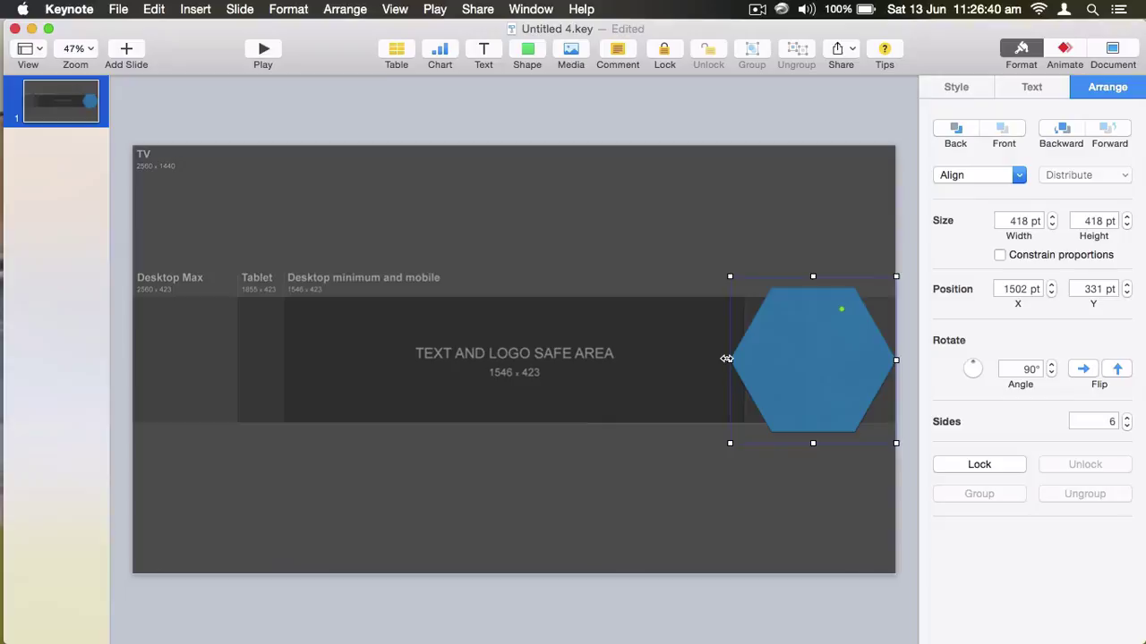
left_click_drag(726, 358, 653, 362)
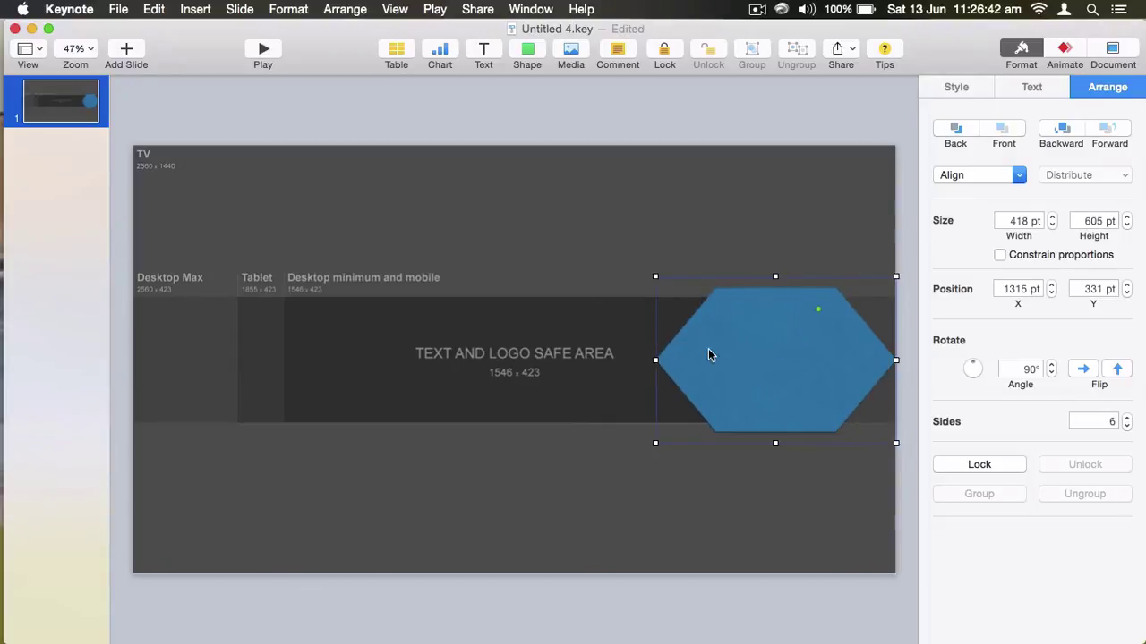
key("shift+Right")
key("shift+Down")
Duplicate the stretched hexagon and arrange the copies as overlapping pairs at both slide edges, narrowing the inner ones to about 538 pt
left_click_drag(800, 362, 393, 374)
key("super+d")
key("super+d")
left_click(526, 412)
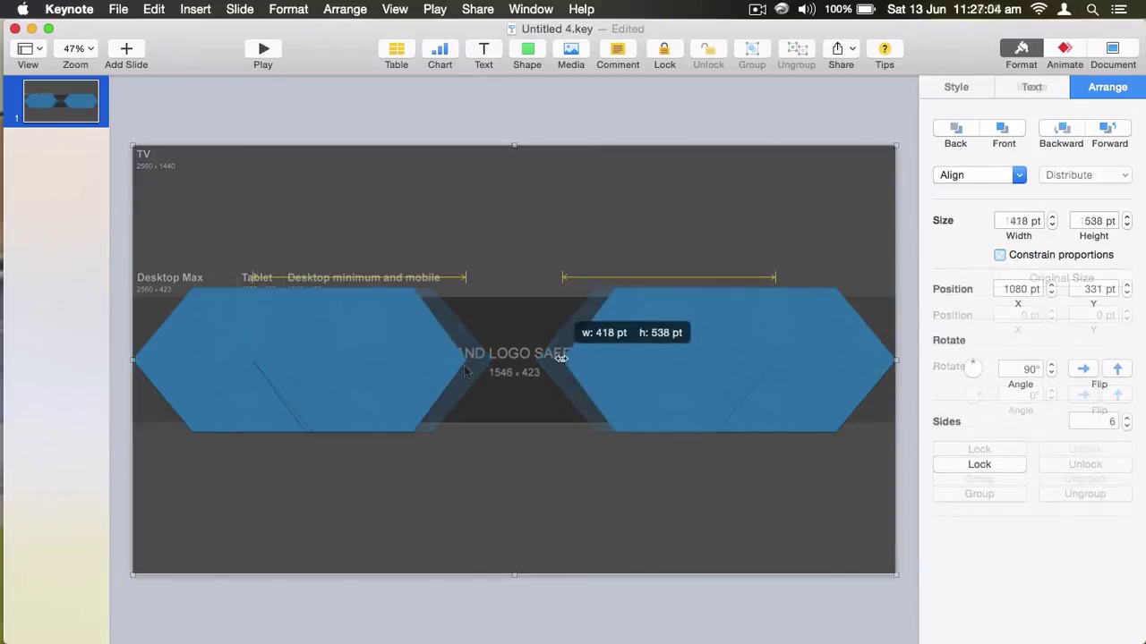
left_click(563, 374)
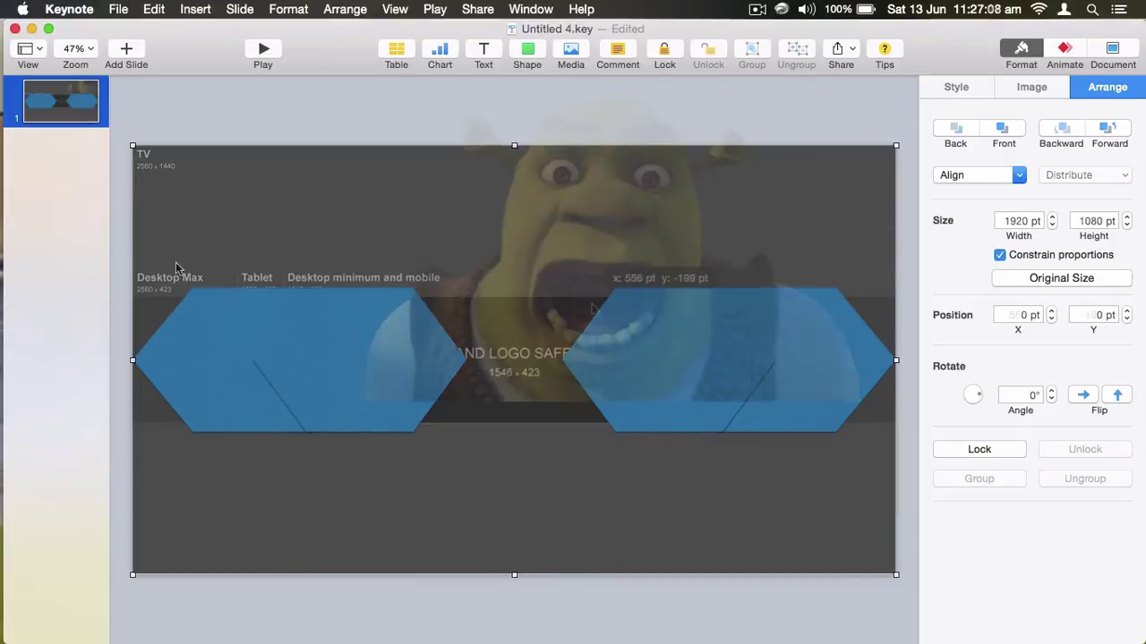
Centre the screaming Shrek picture on the slide and shrink it to fit the gap between the hexagon pairs, aligned to their lower edge
left_click_drag(525, 381, 506, 333)
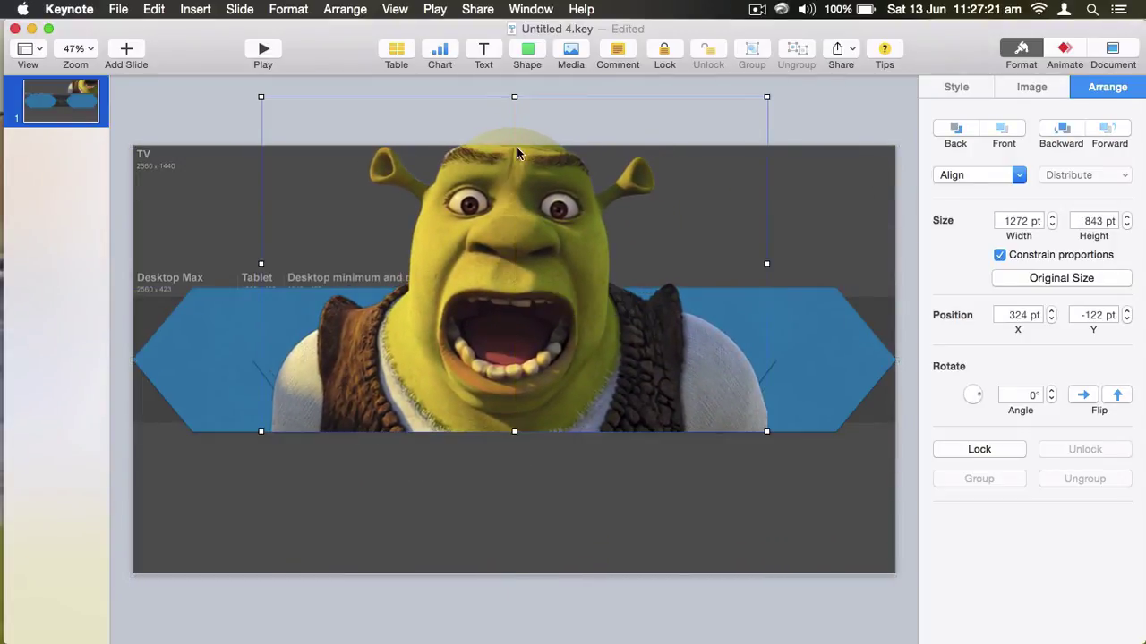
left_click_drag(513, 100, 523, 291)
left_click(388, 243)
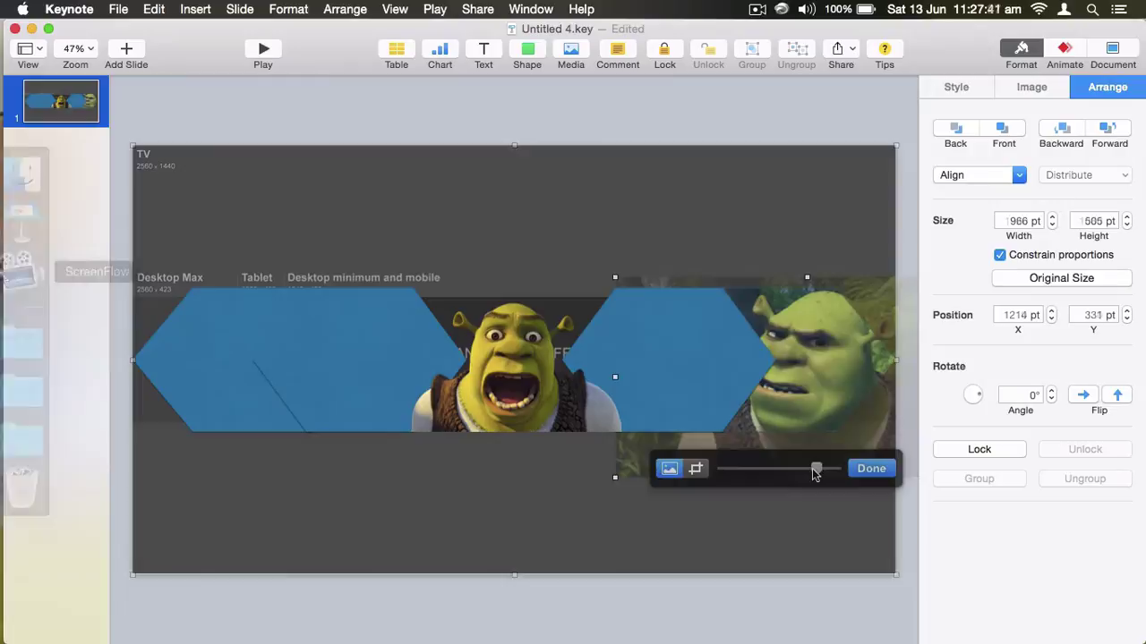
Position the angry Shrek picture inside the far right hexagon, and enlarge the green eye picture in the far left one to 1086 pt, shifted upward
left_click_drag(840, 370, 845, 372)
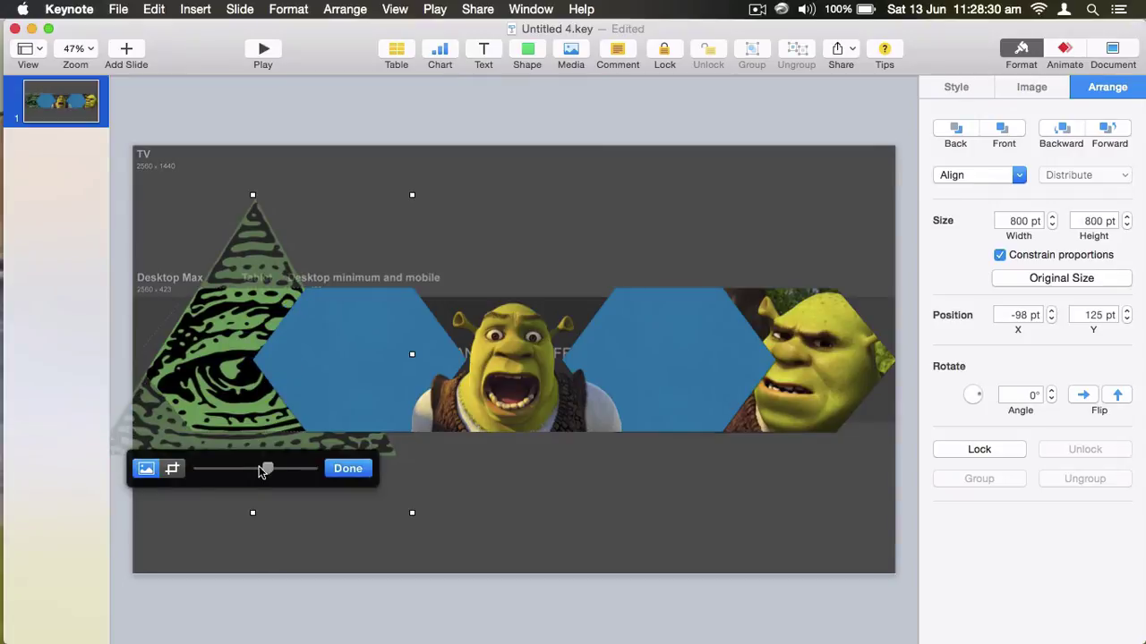
left_click_drag(267, 469, 314, 468)
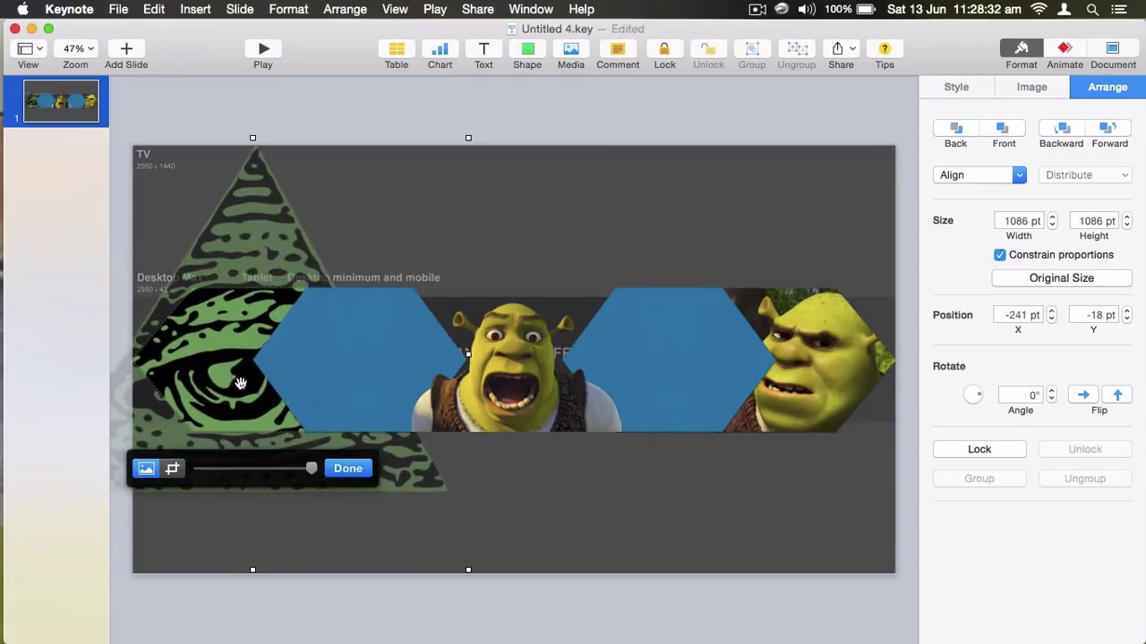
left_click_drag(213, 372, 213, 359)
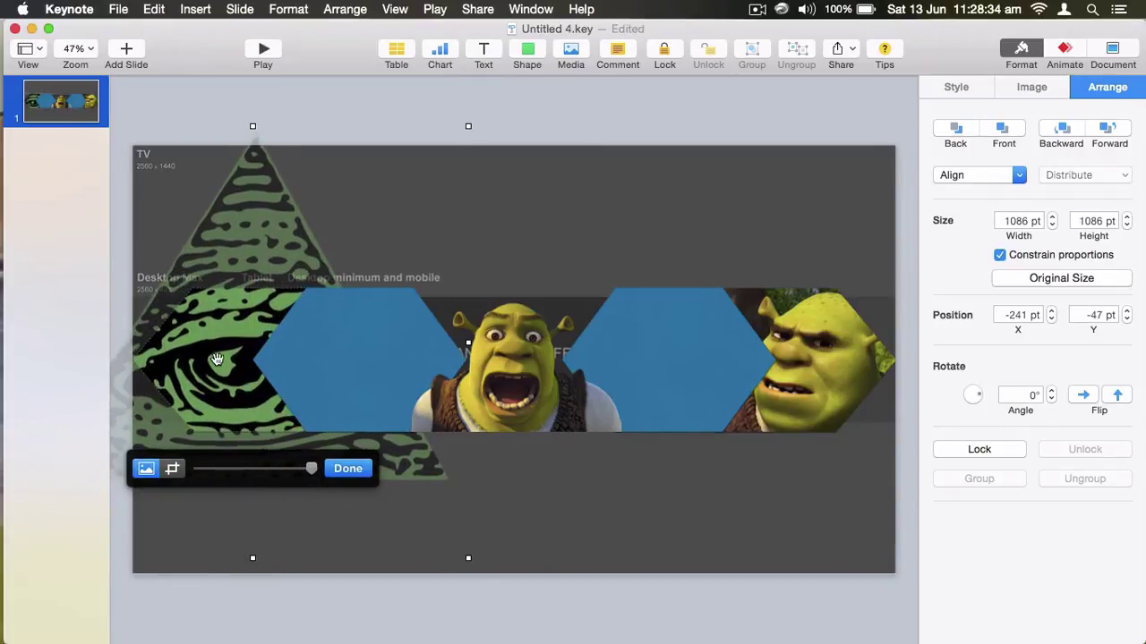
left_click(339, 469)
left_click(481, 186)
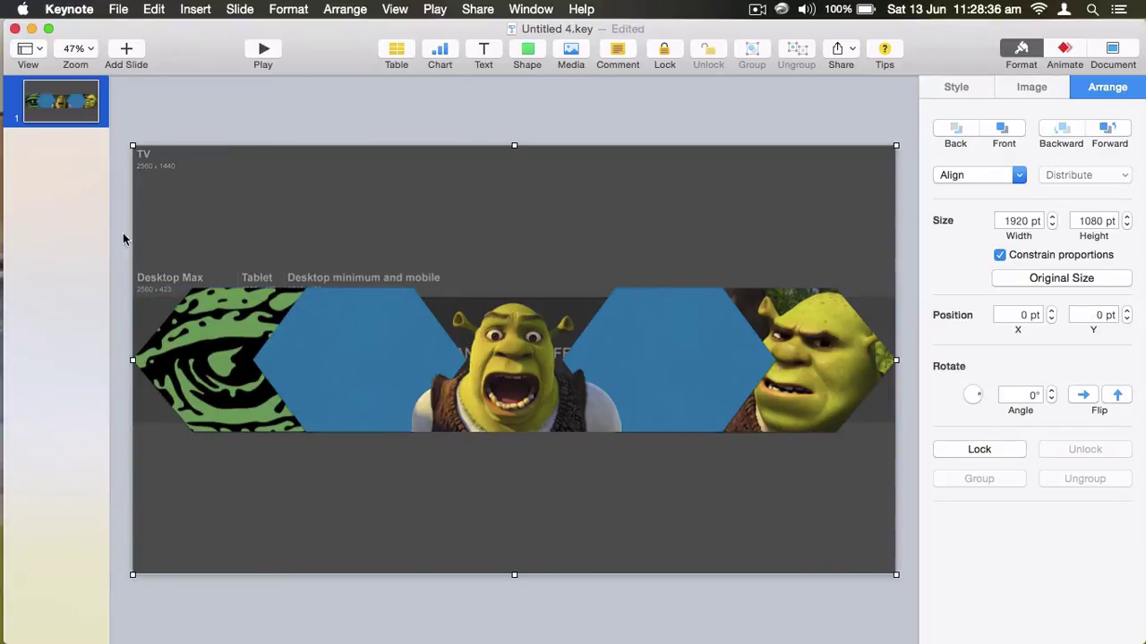
left_click(111, 288)
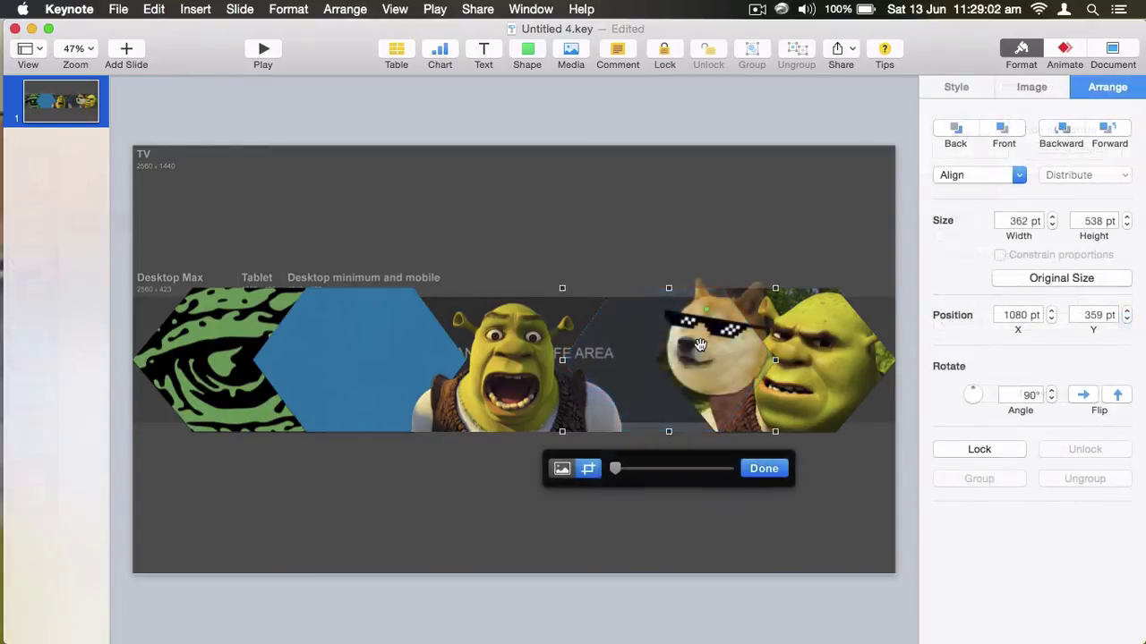
Centre and enlarge the doge picture in its inner hexagon, and fill the remaining blue hexagon with the Happy Wheels picture from the Downloads folder
left_click_drag(704, 364, 652, 369)
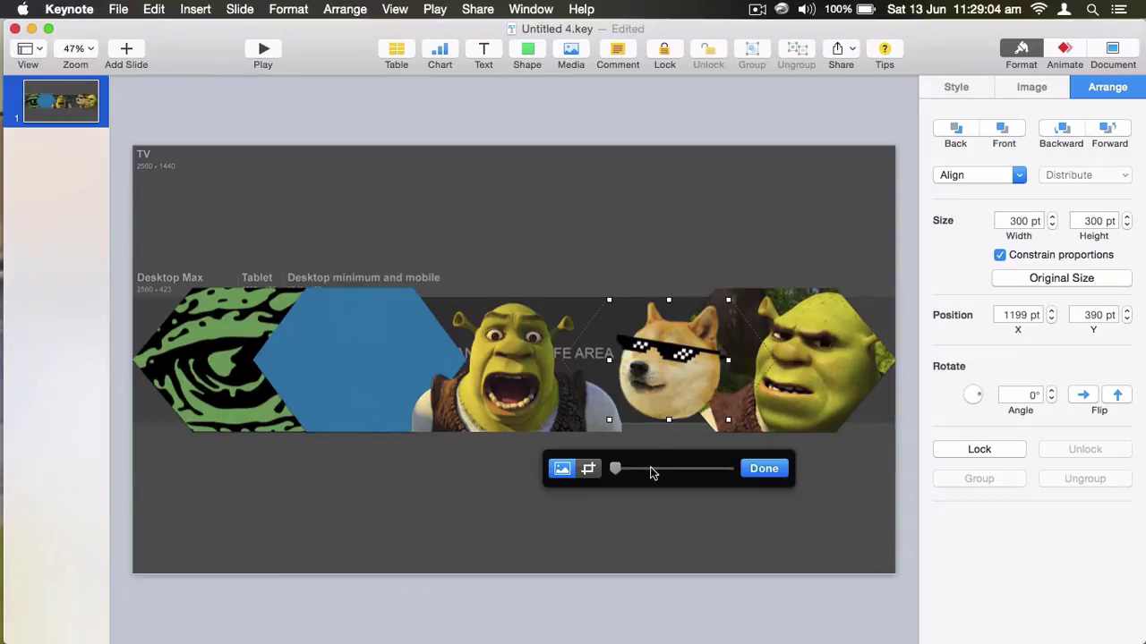
left_click_drag(625, 472, 673, 472)
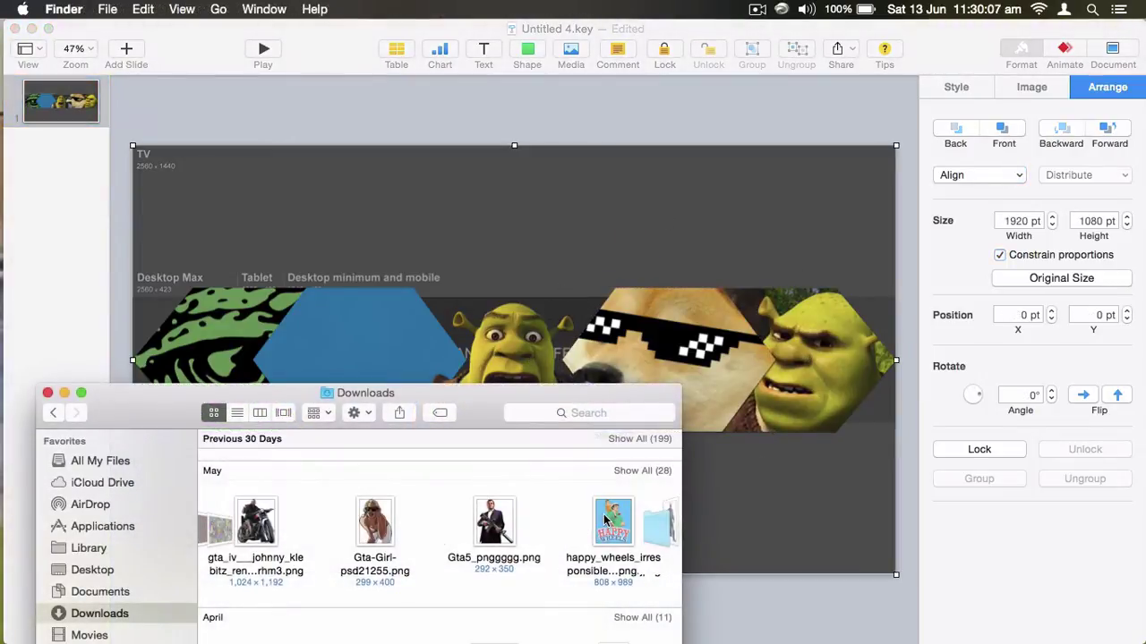
left_click(578, 534)
left_click_drag(369, 382, 374, 468)
left_click(451, 473)
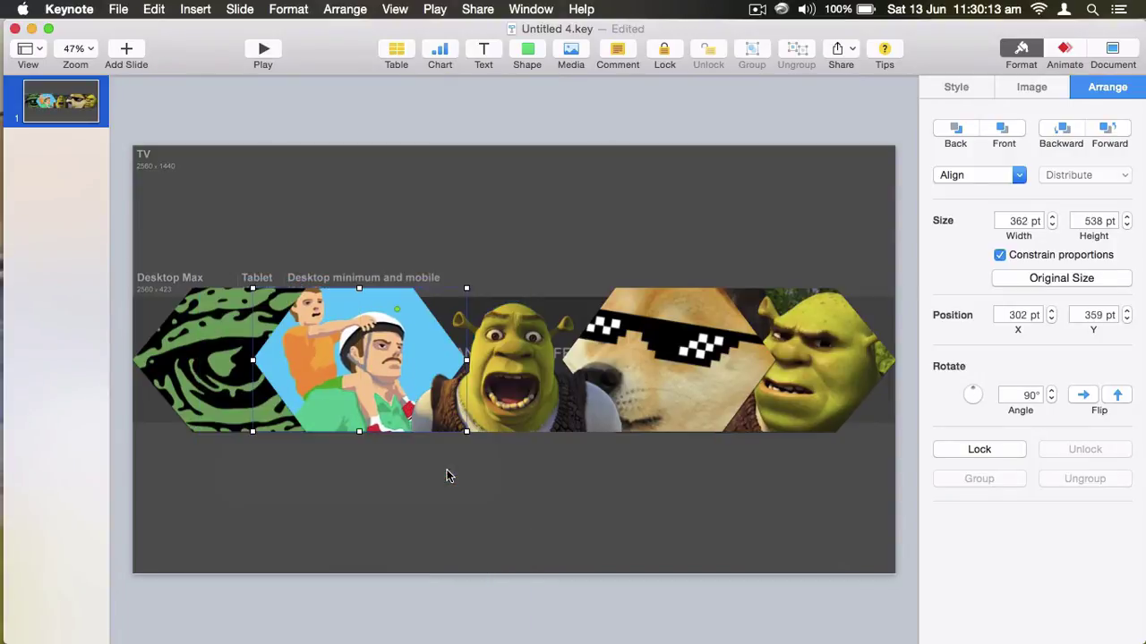
left_click(541, 201)
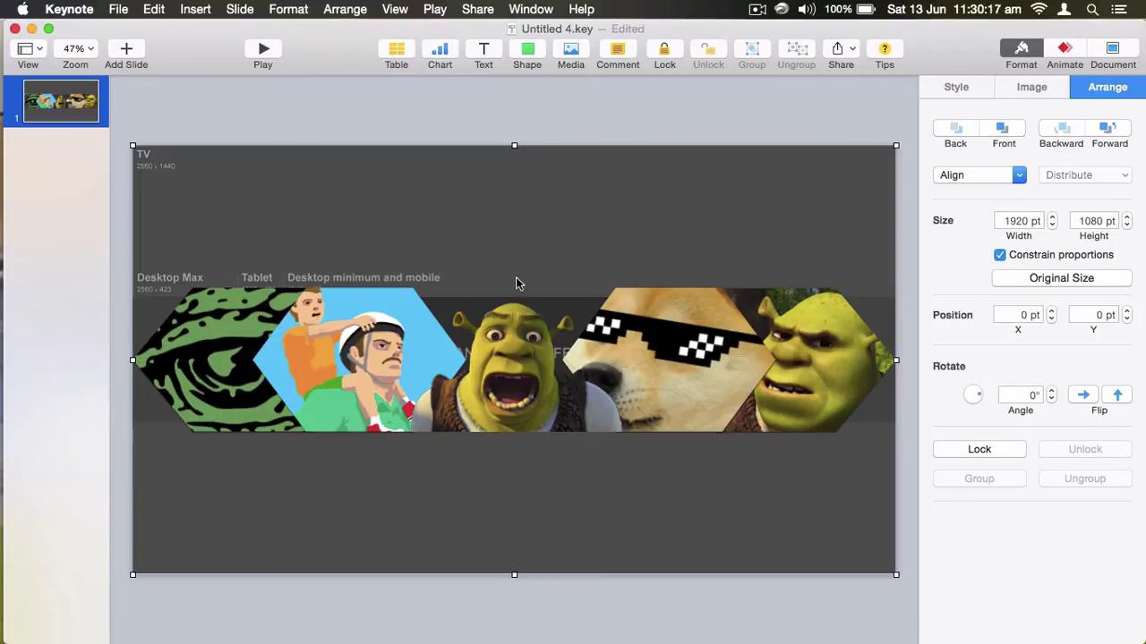
left_click(557, 117)
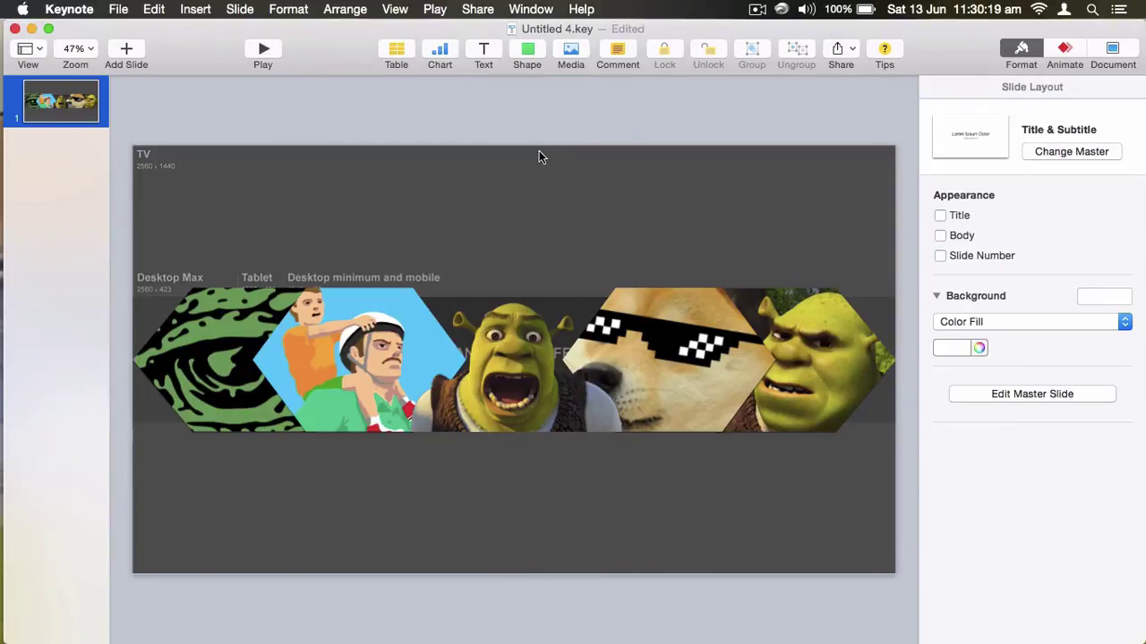
Add a text box over the centre of the slide reading "Will Scrub"
left_click(483, 54)
left_click_drag(515, 372, 513, 358)
double_click(513, 358)
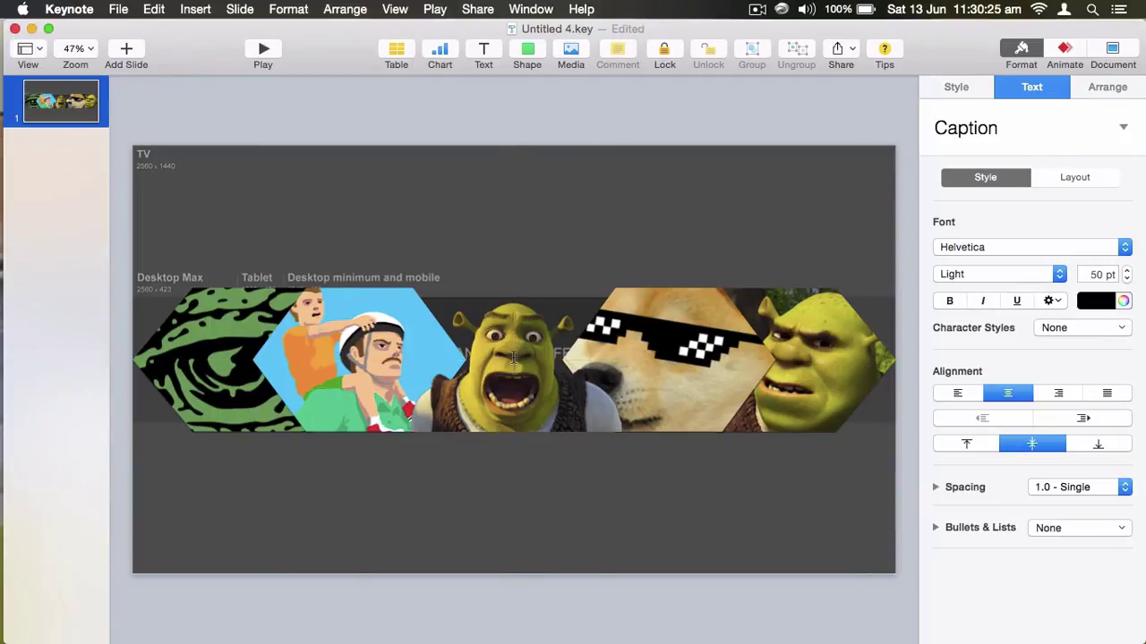
type("Will Scrub")
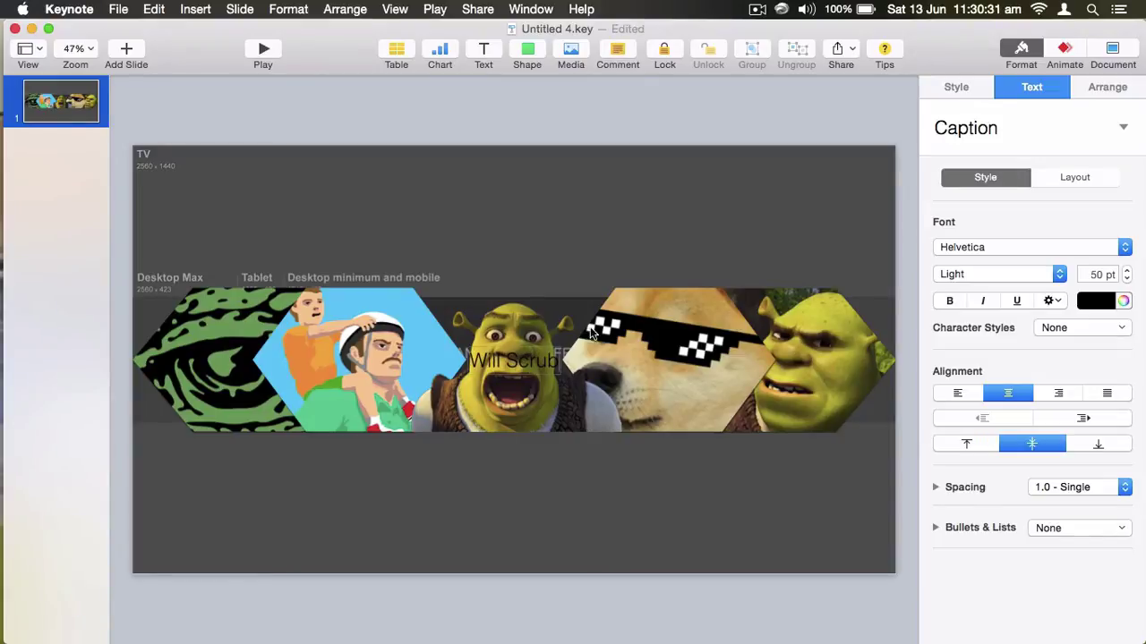
Change the whole title's font to ObelixPro and its colour to white
key("alt+shift+Left")
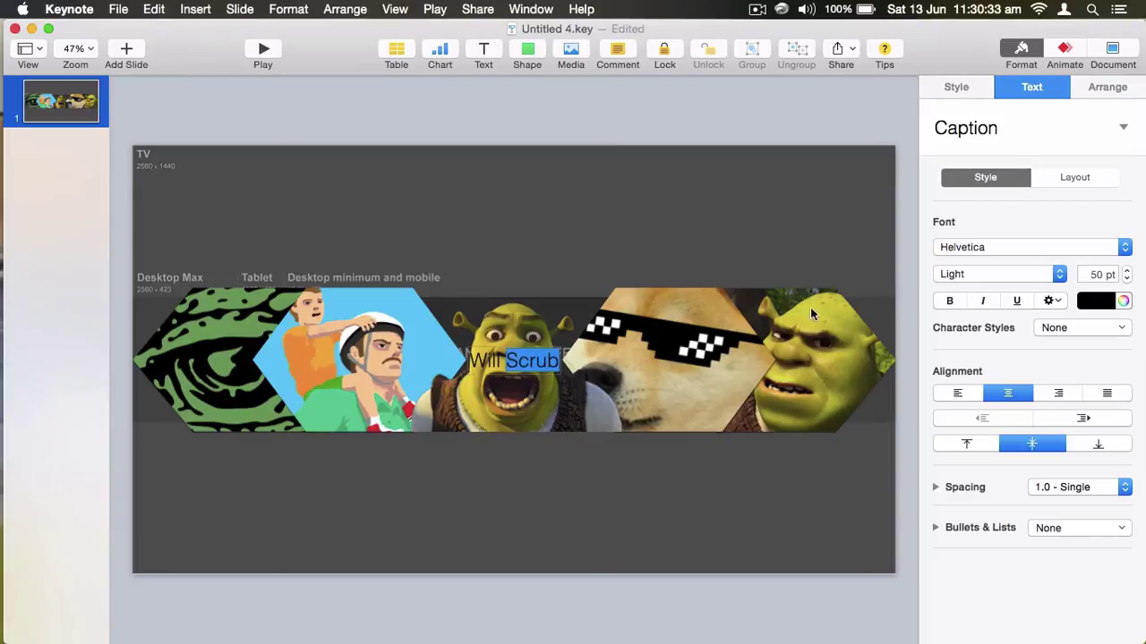
left_click(457, 365)
double_click(503, 360)
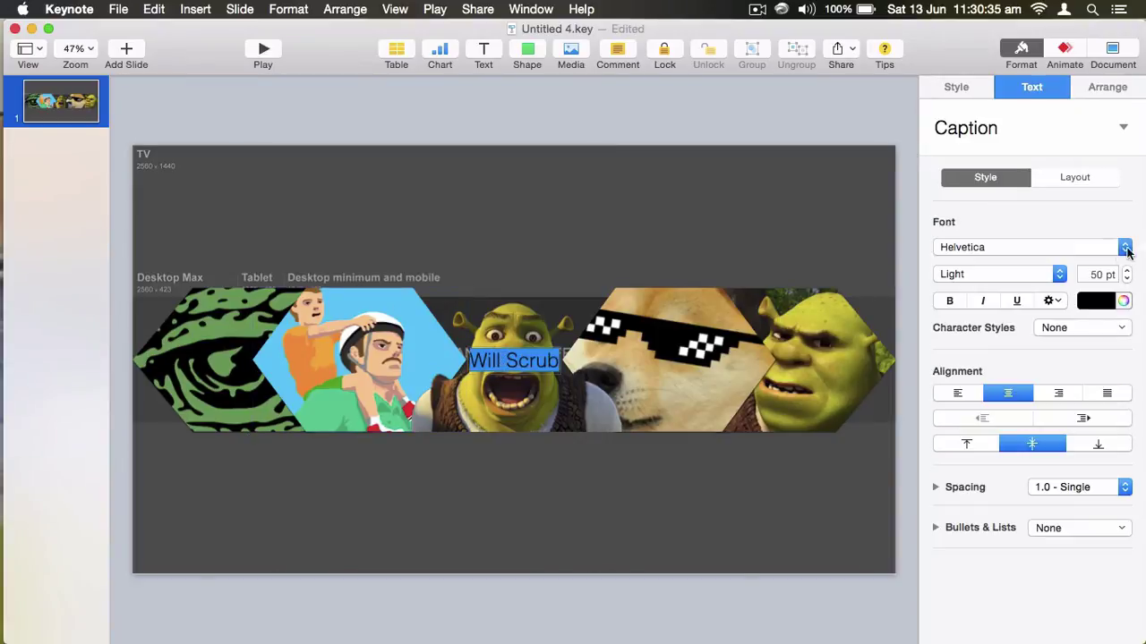
left_click(1056, 249)
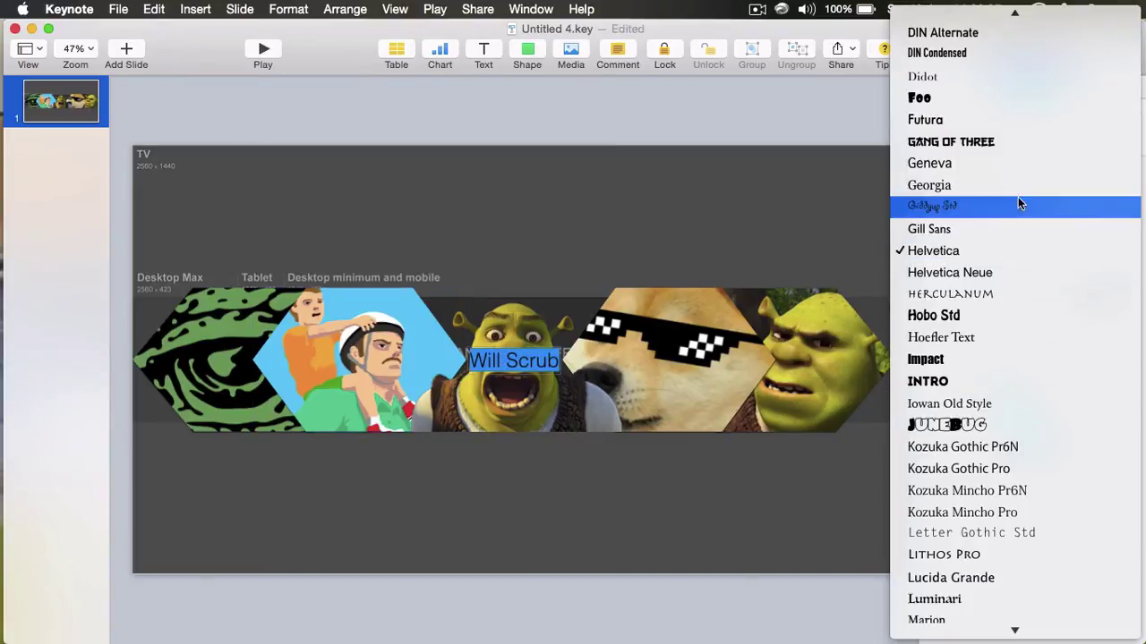
scroll(951, 439, "down", 10)
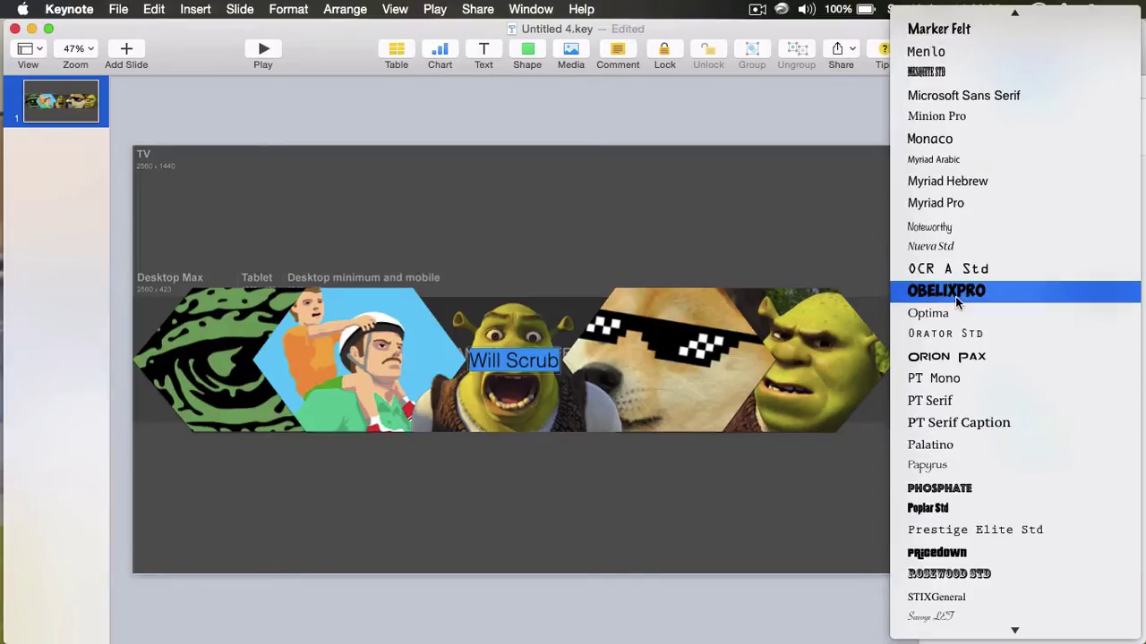
left_click(956, 303)
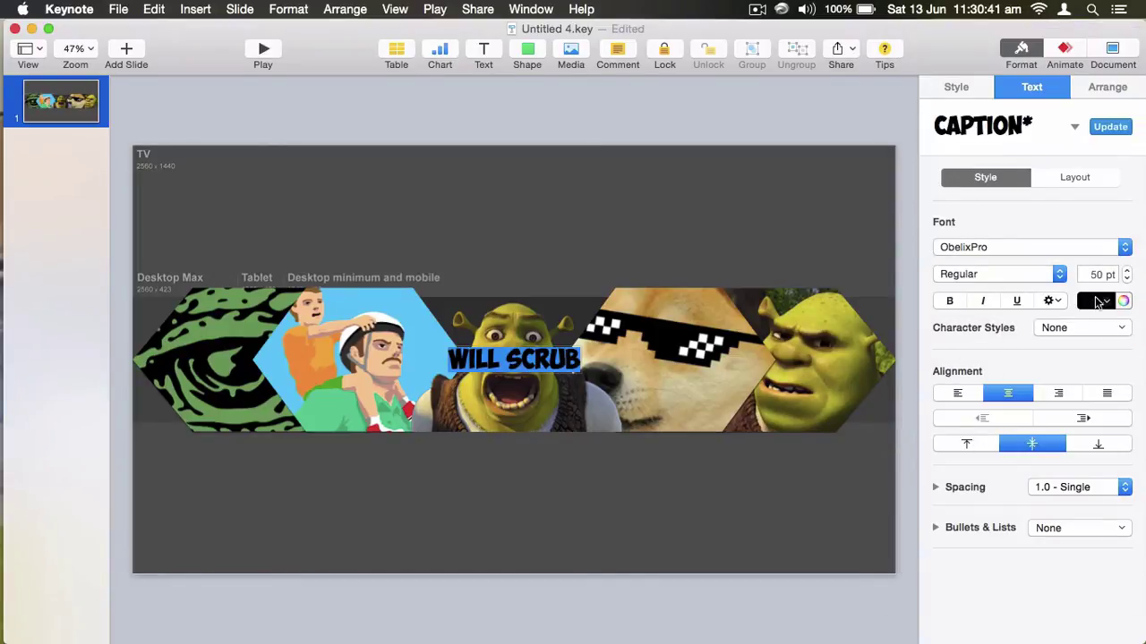
left_click(1099, 303)
left_click(956, 416)
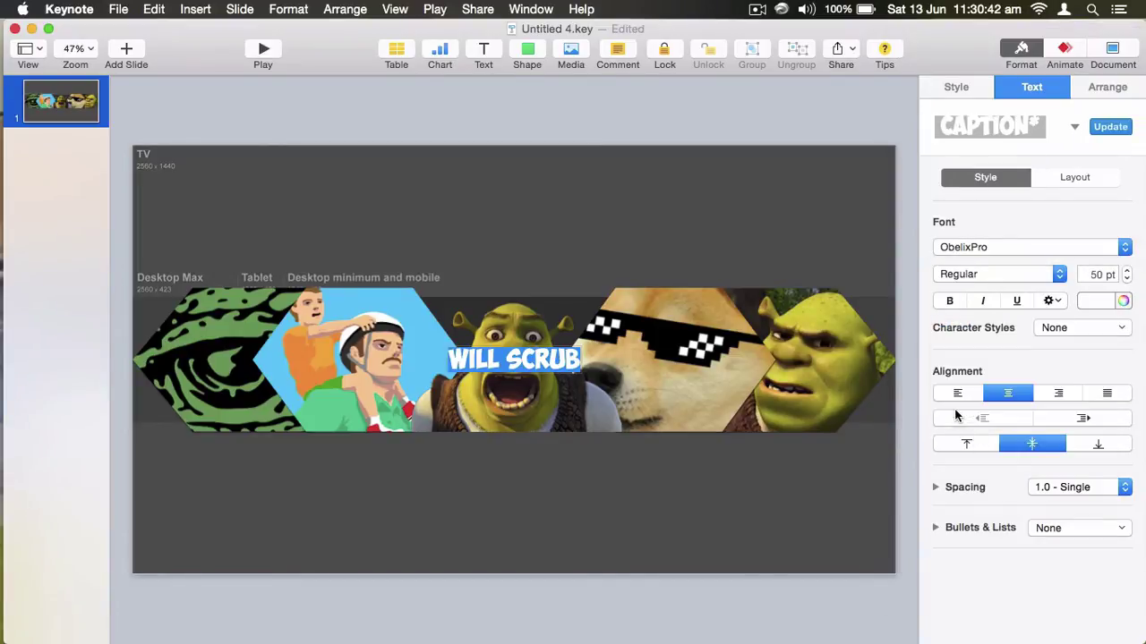
left_click(791, 114)
left_click(499, 363)
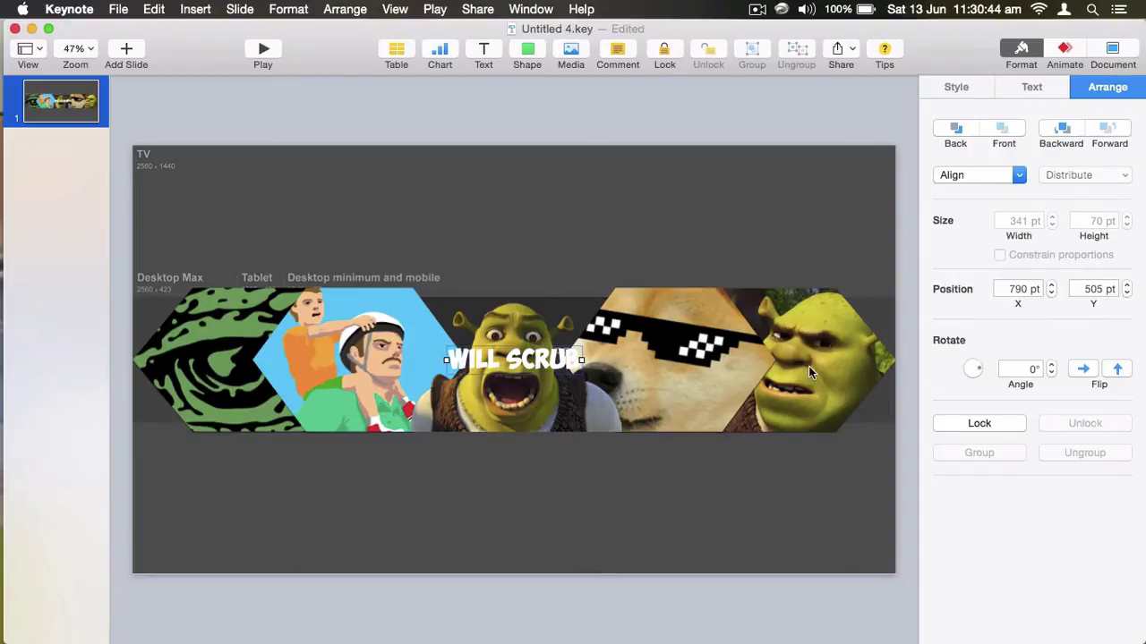
Give the title a drop shadow with 100 pt blur, 0 pt offset and 100% opacity
left_click(956, 86)
left_click(1105, 411)
left_click(959, 476)
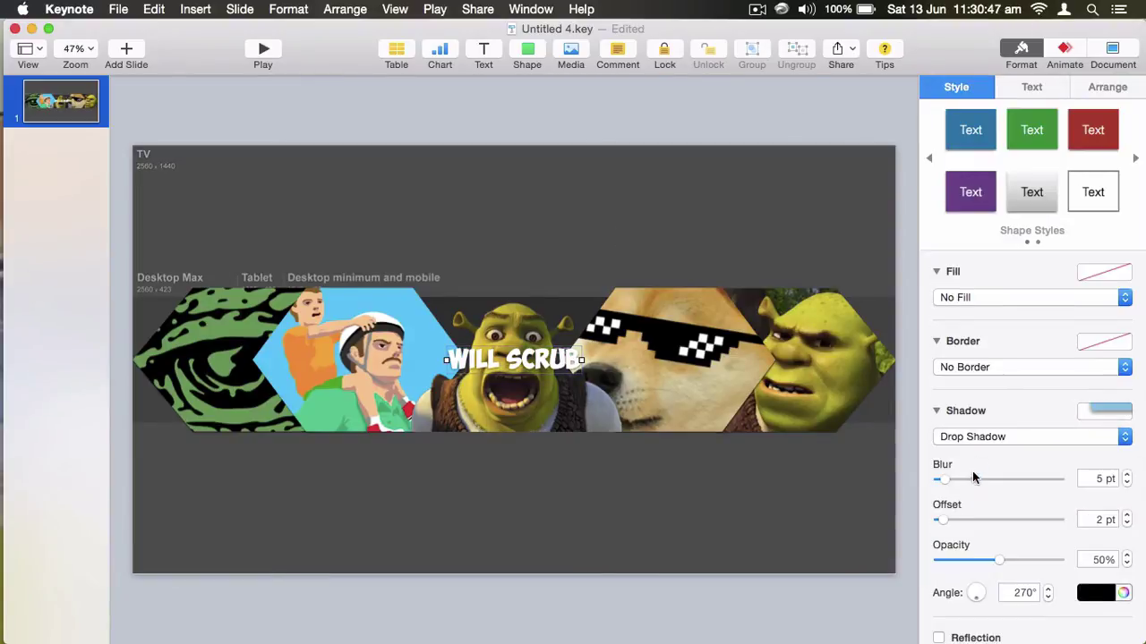
left_click_drag(945, 480, 1140, 494)
left_click_drag(948, 521, 936, 520)
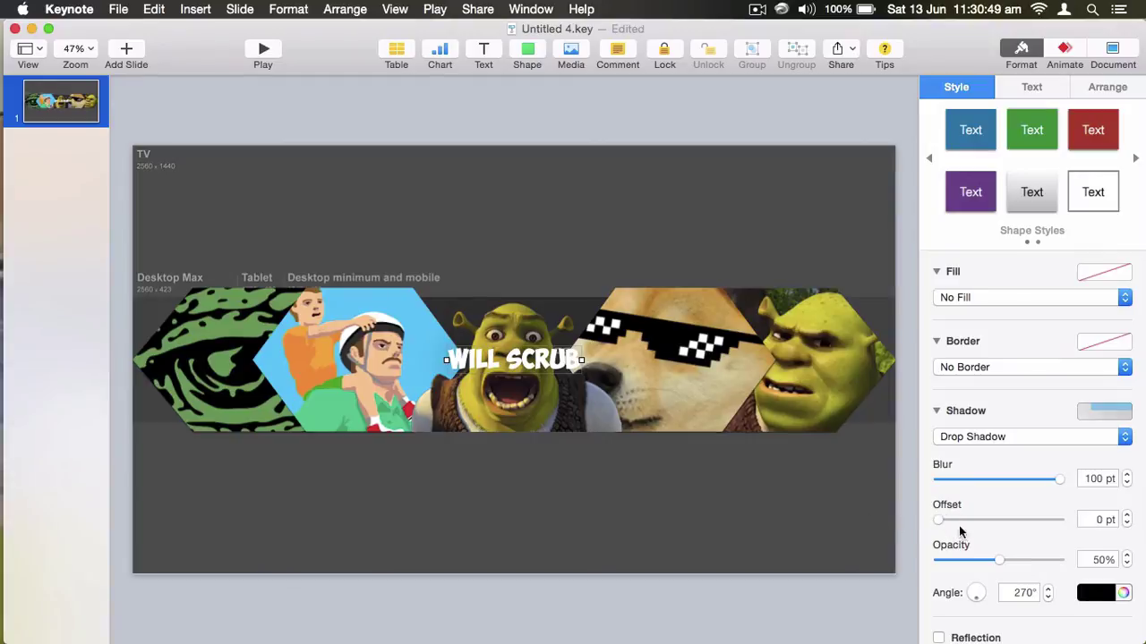
left_click_drag(998, 560, 1141, 558)
left_click(636, 133)
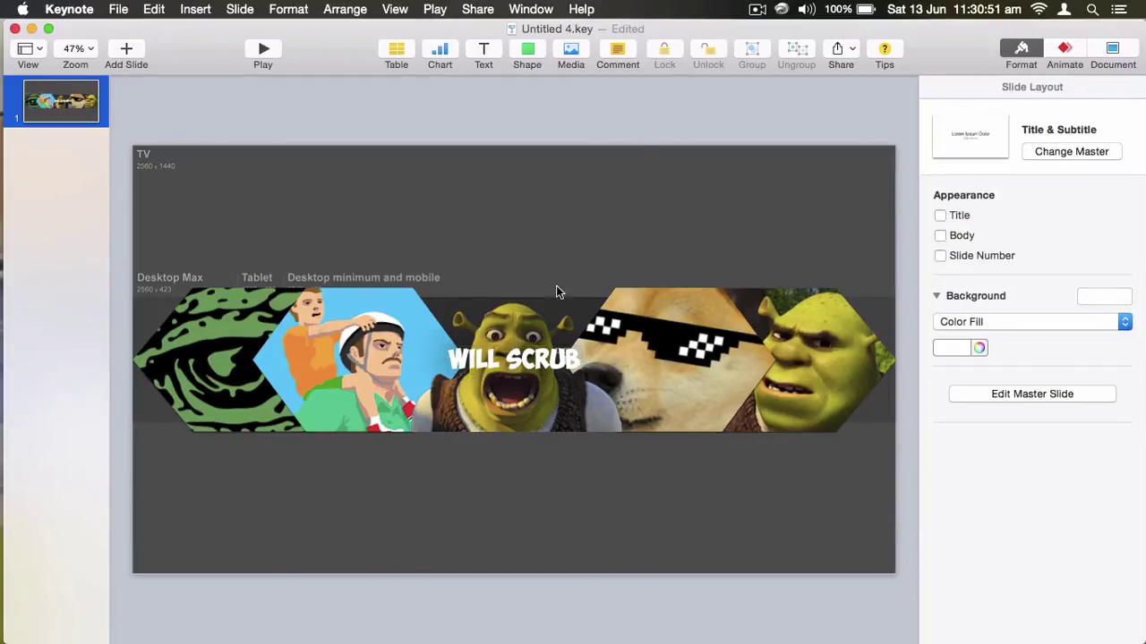
Try bringing the channel art template in front of the pictures and title
left_click(529, 359)
left_click(528, 359)
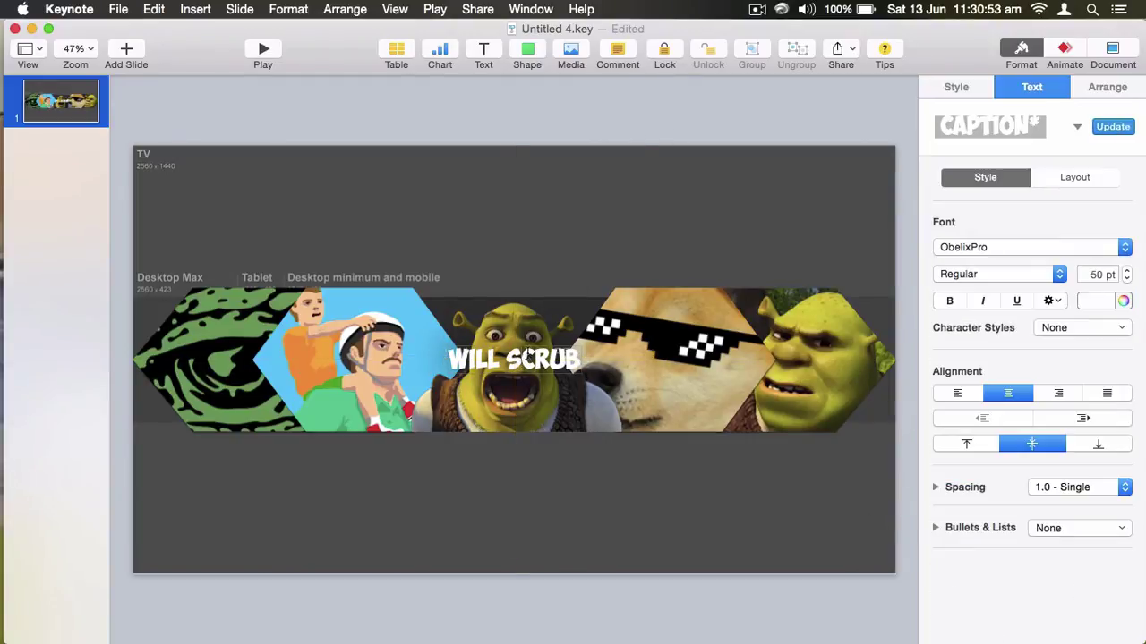
left_click(613, 201)
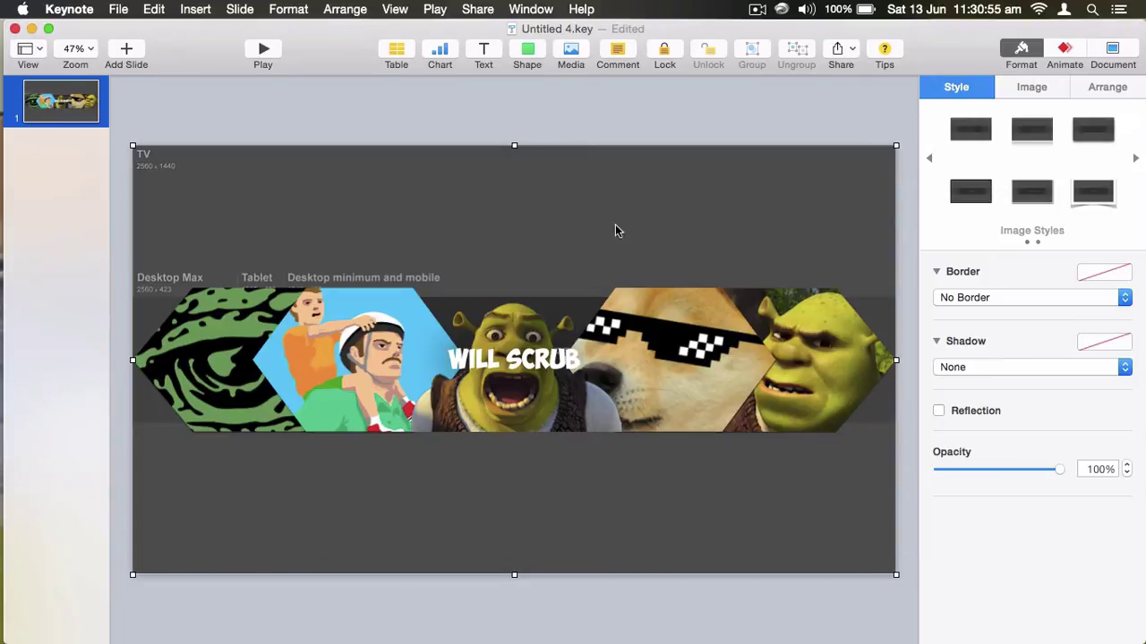
right_click(574, 223)
left_click(605, 235)
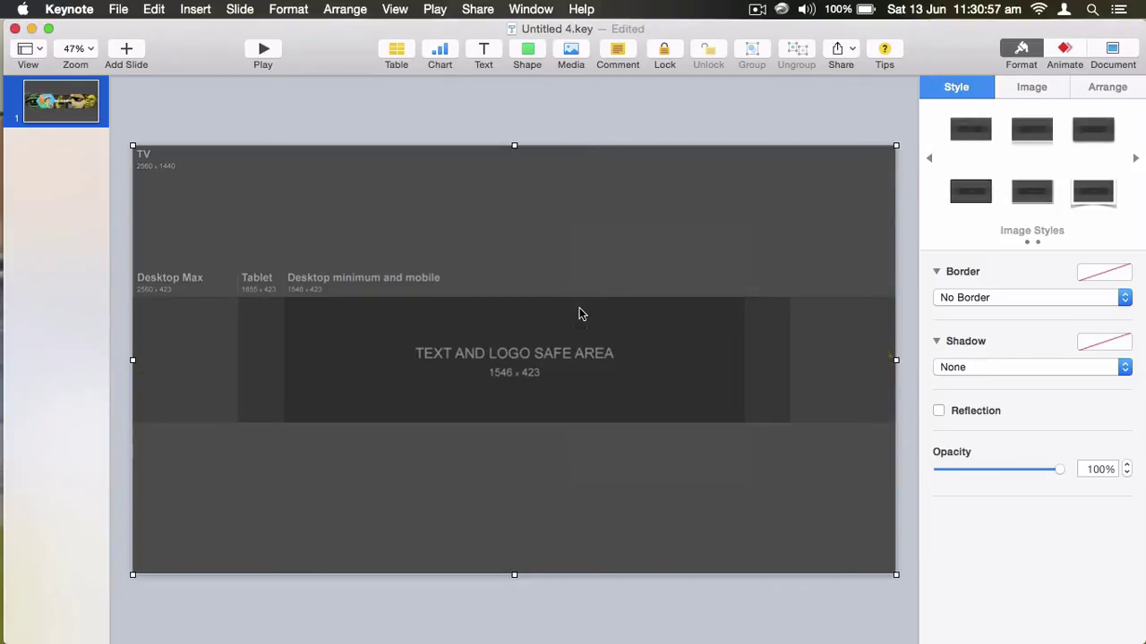
left_click(598, 128)
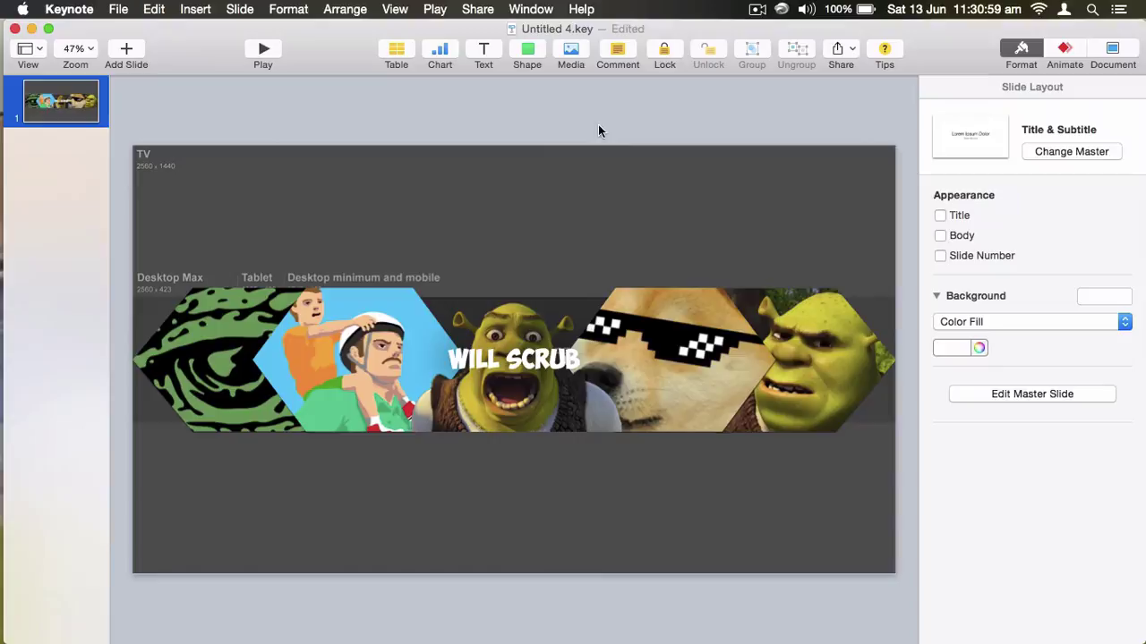
Bring the channel art template in front of the pictures, and place the title above it, centred on the text and logo safe area
left_click_drag(537, 358, 533, 95)
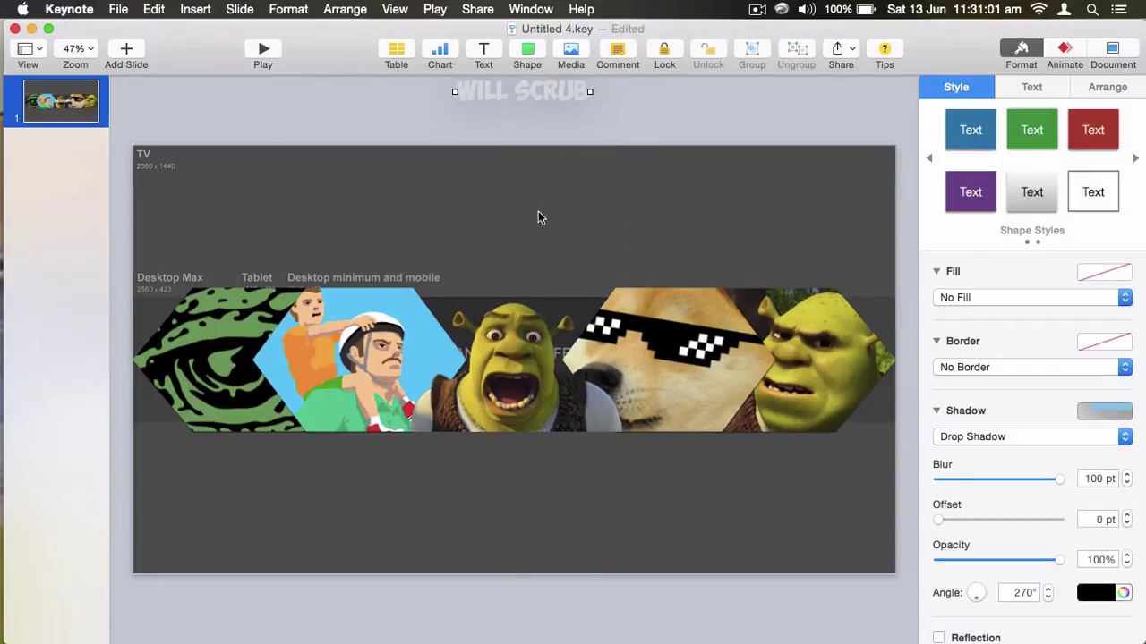
right_click(538, 220)
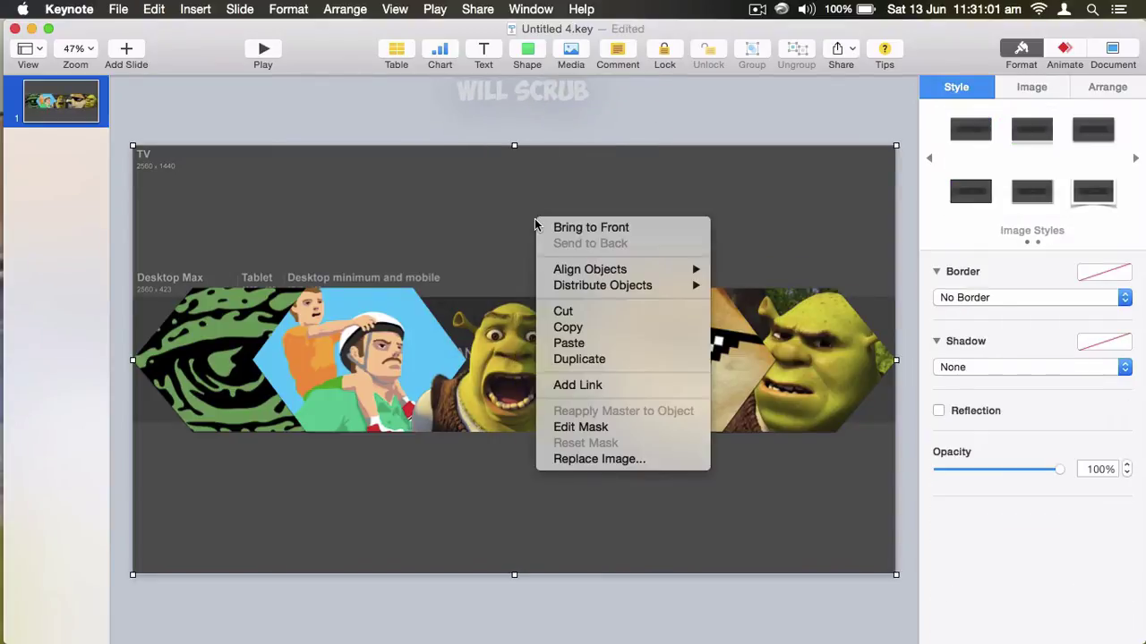
left_click(589, 229)
left_click(538, 95)
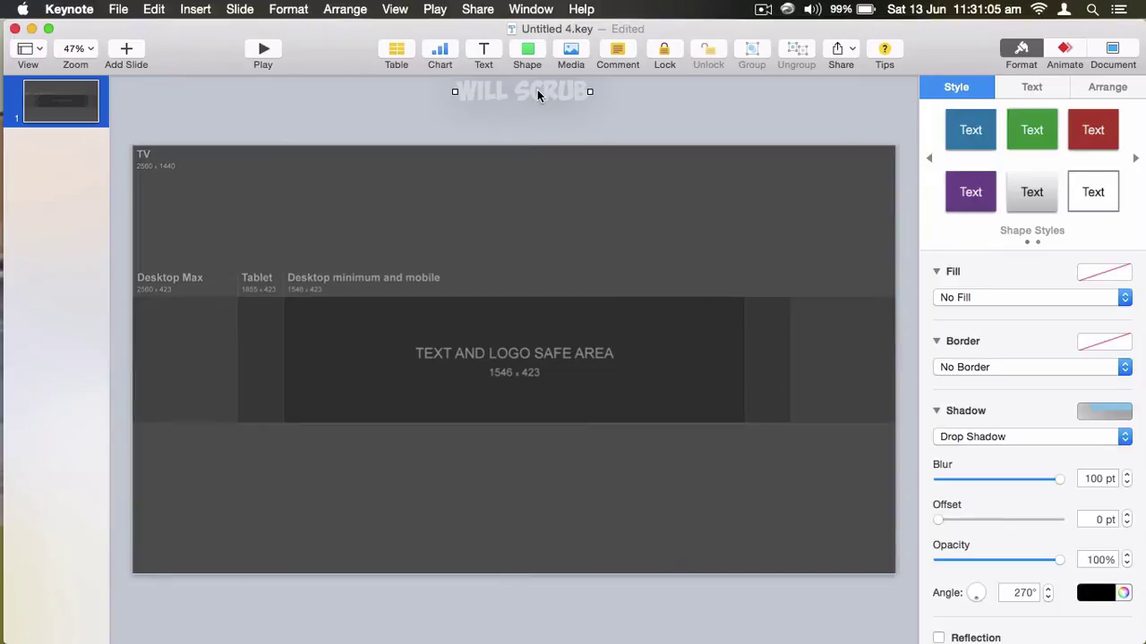
left_click_drag(538, 95, 509, 360)
right_click(561, 111)
left_click(575, 121)
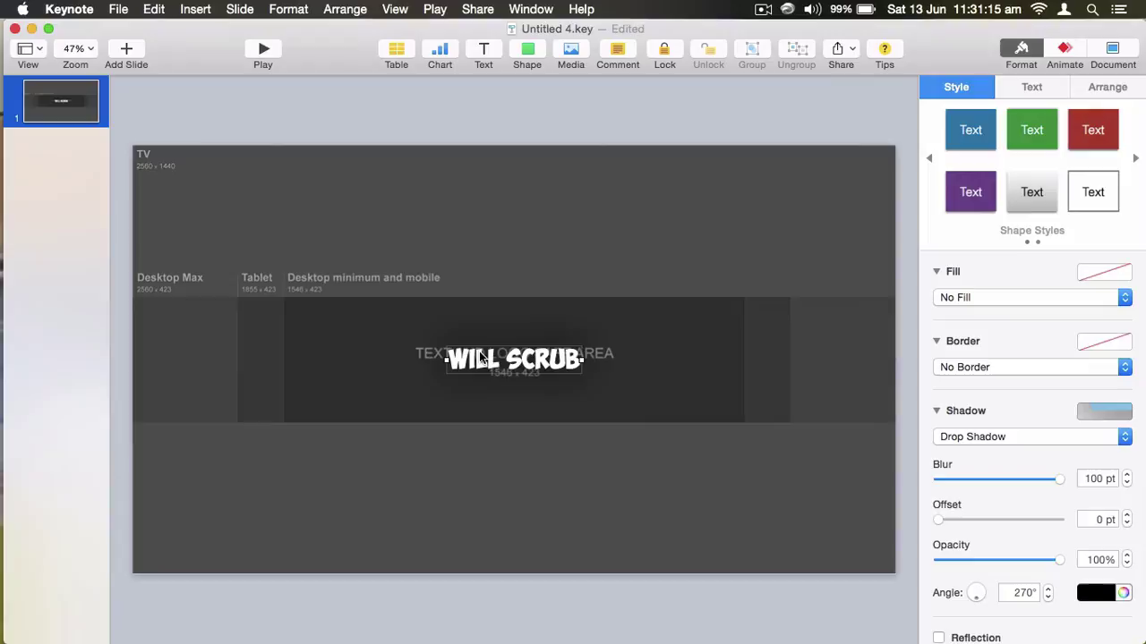
Set the title's font size to 71 pt and remove the space between its two words
left_click_drag(481, 358, 548, 374)
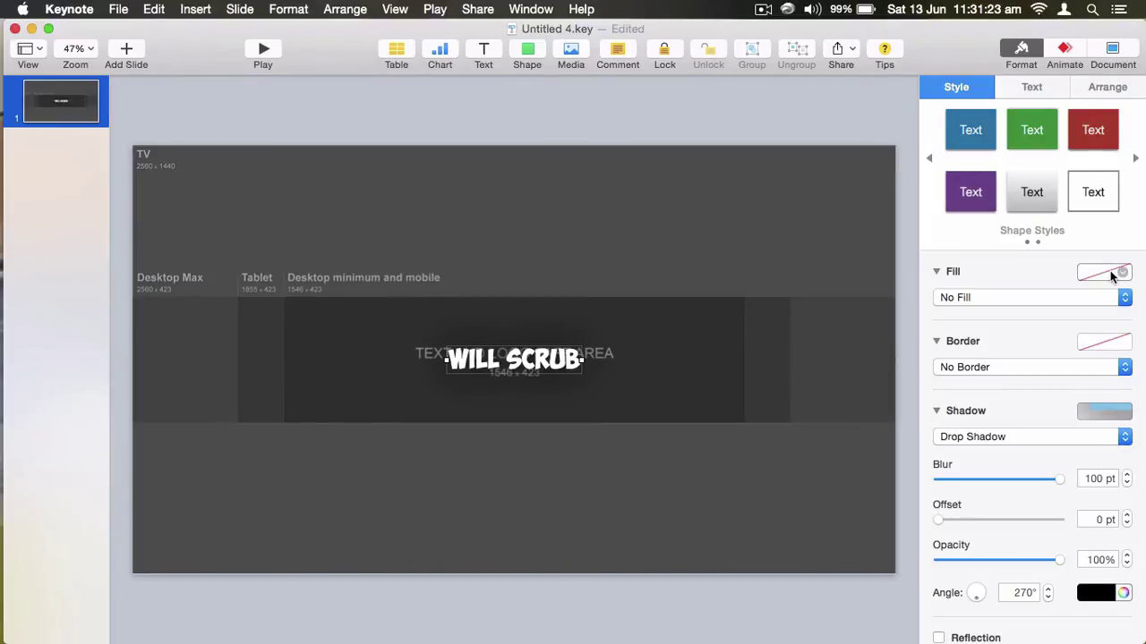
triple_click(547, 359)
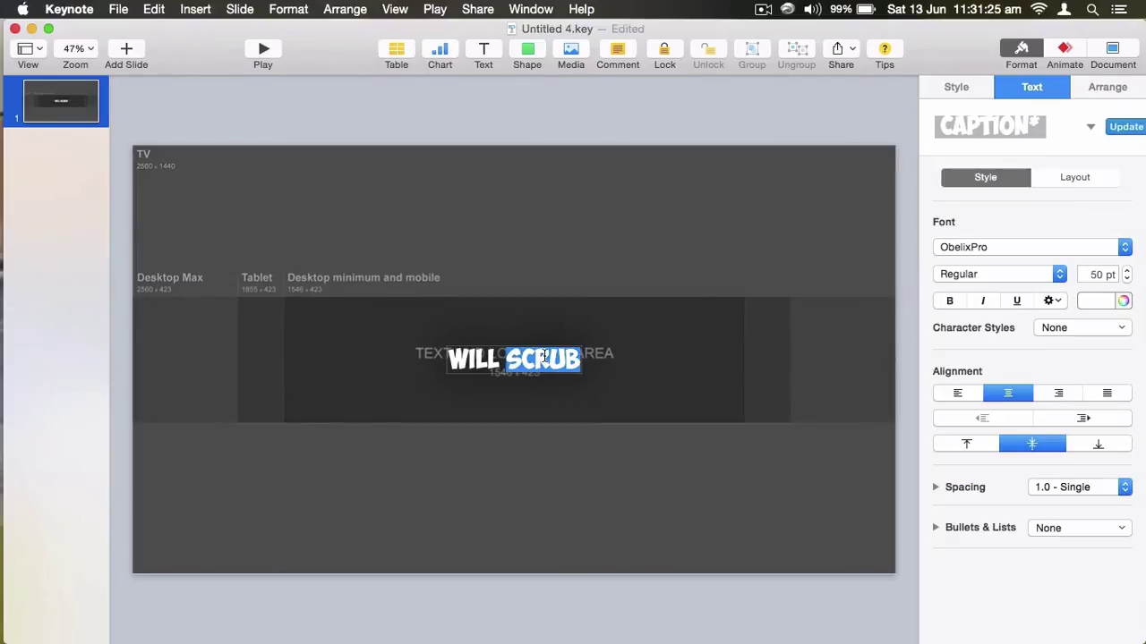
left_click(1126, 271)
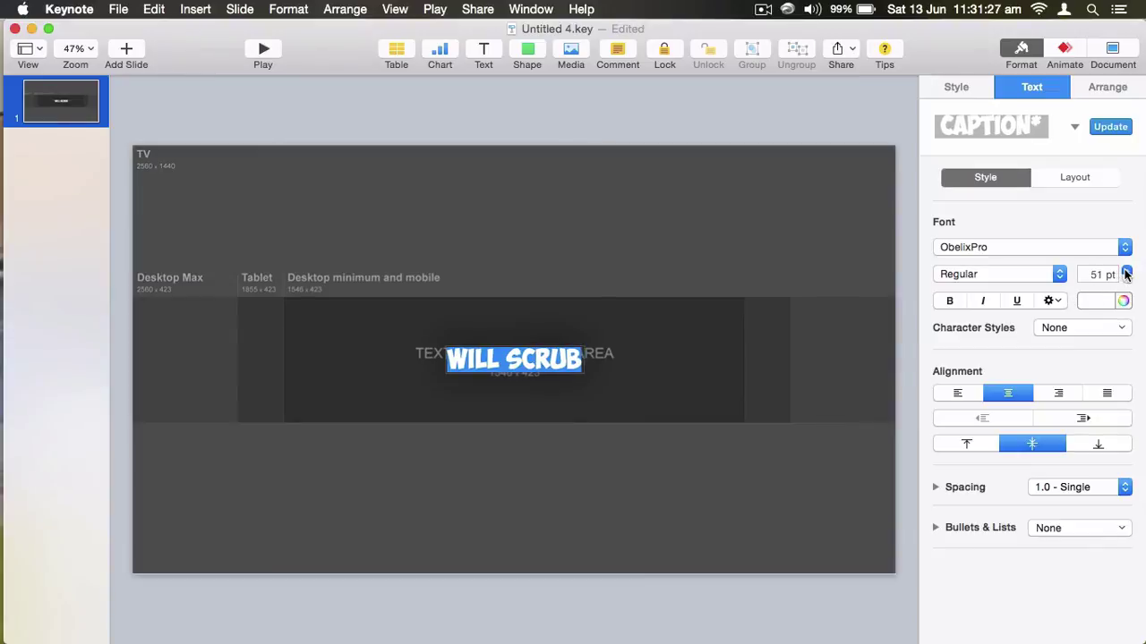
left_click(1125, 271)
left_click(1126, 271)
left_click(1126, 271)
left_click(1126, 275)
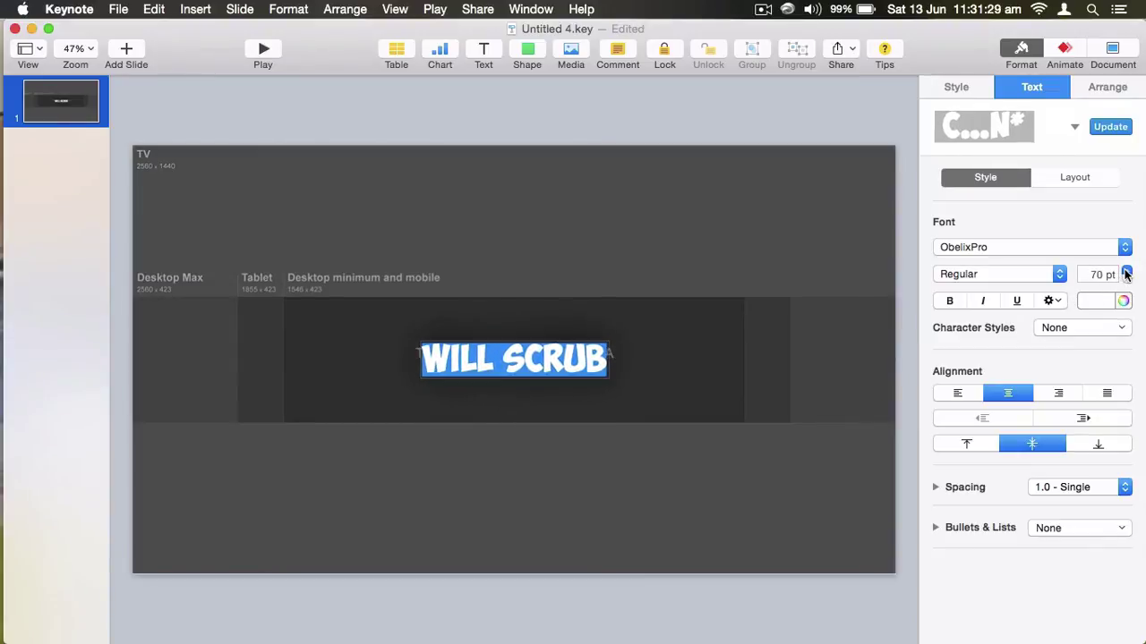
left_click(1126, 275)
left_click(512, 344)
key("BackSpace")
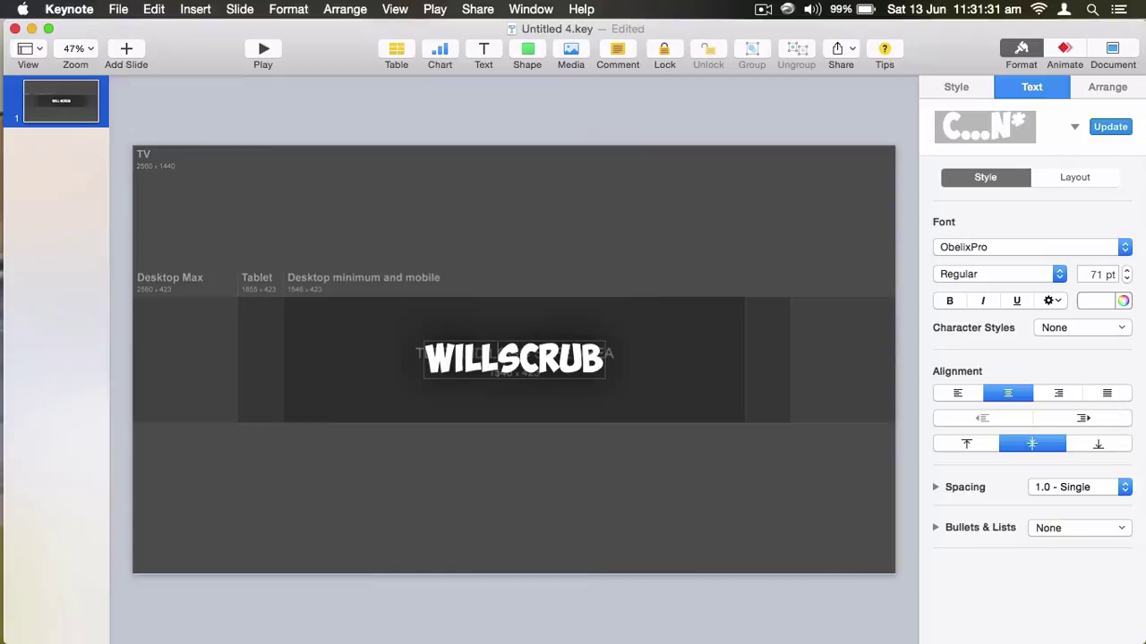
Split the title into two lines, one word per line, and increase its font size to about 100 pt
key("Return")
left_click(637, 342)
left_click_drag(544, 380, 455, 322)
double_click(543, 376)
left_click(566, 376)
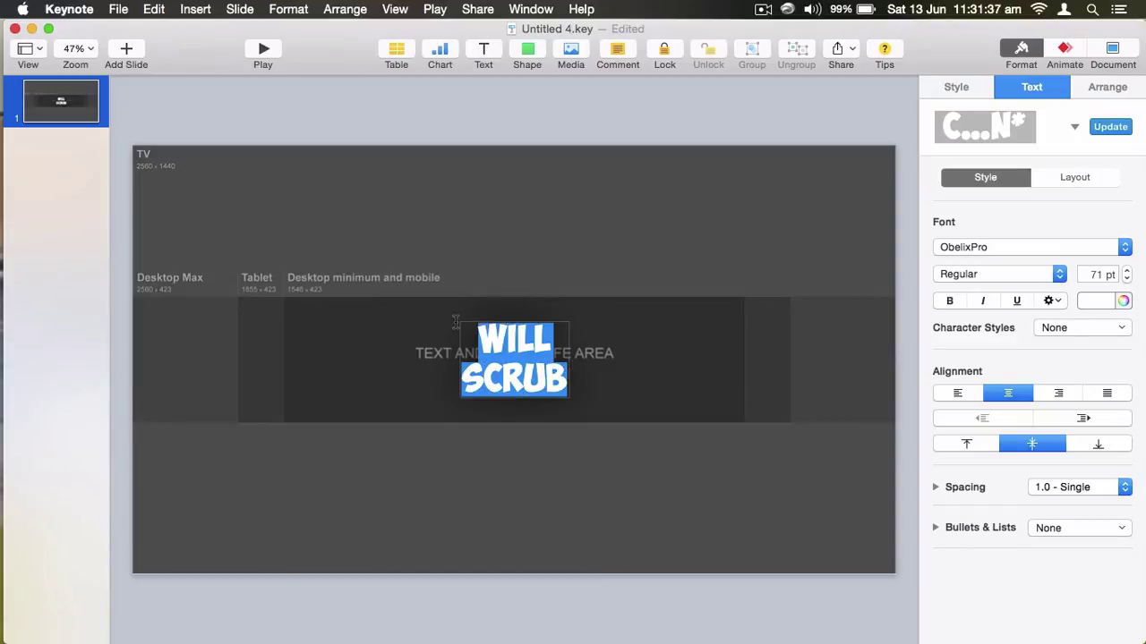
left_click(1127, 272)
left_click(1127, 271)
left_click_drag(1127, 271, 1127, 273)
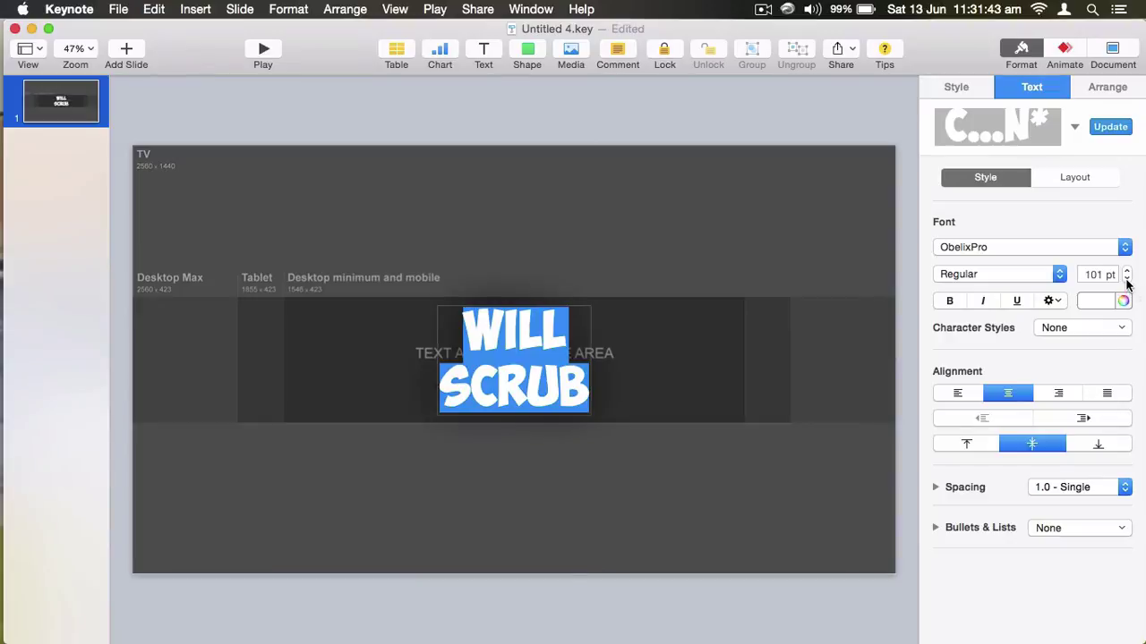
left_click(1127, 281)
Send the channel art template to the back, behind the hexagon pictures and the title
left_click(540, 180)
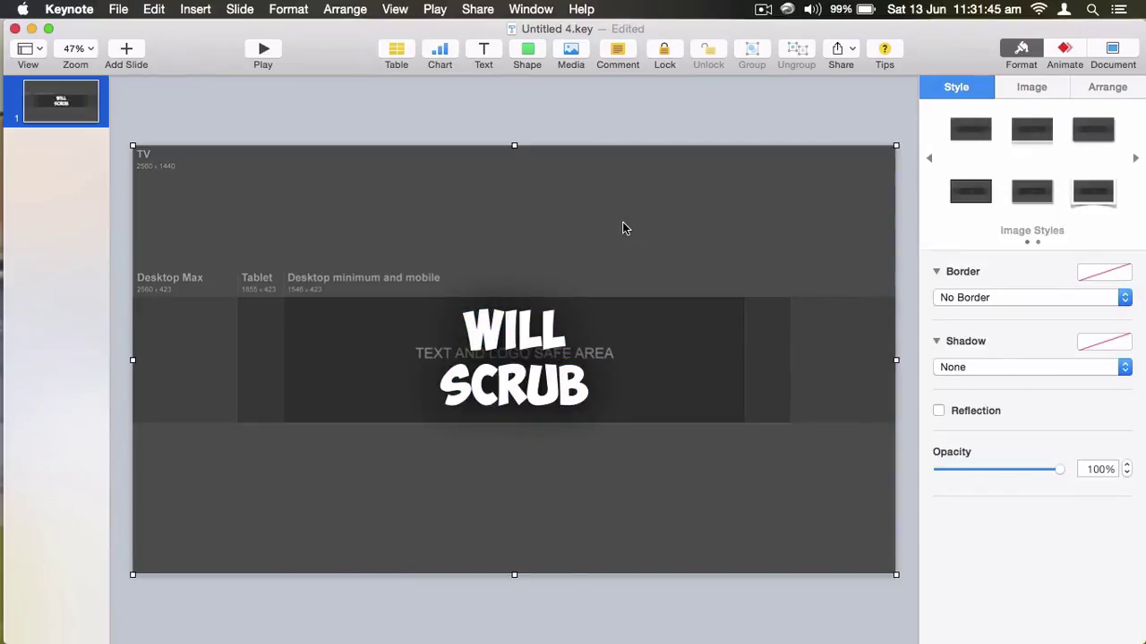
right_click(624, 228)
left_click(667, 245)
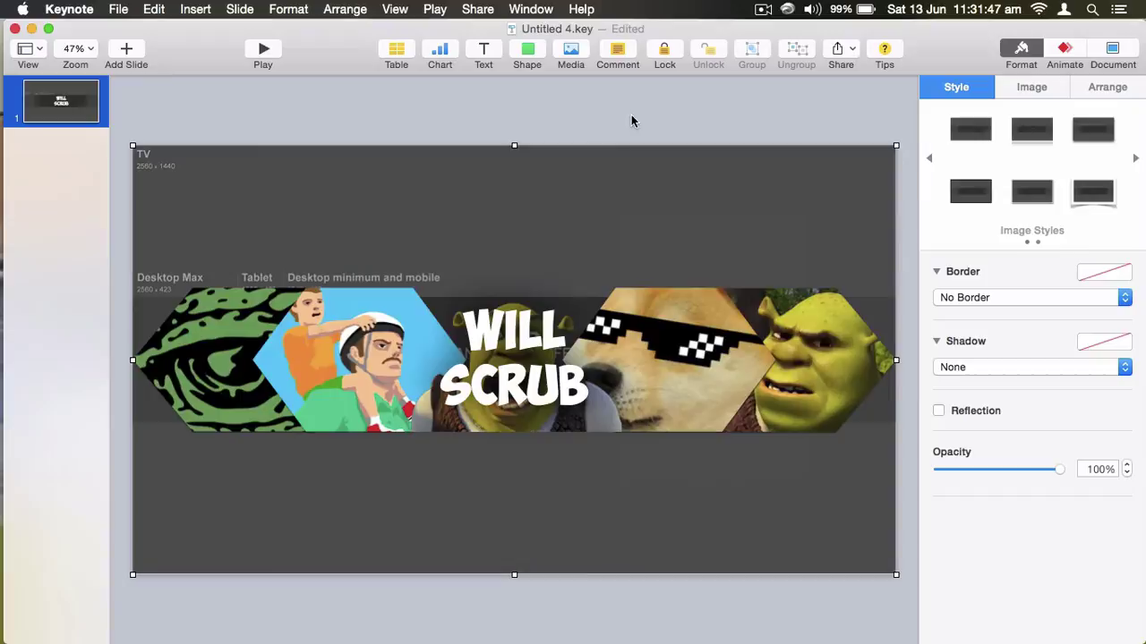
left_click(630, 105)
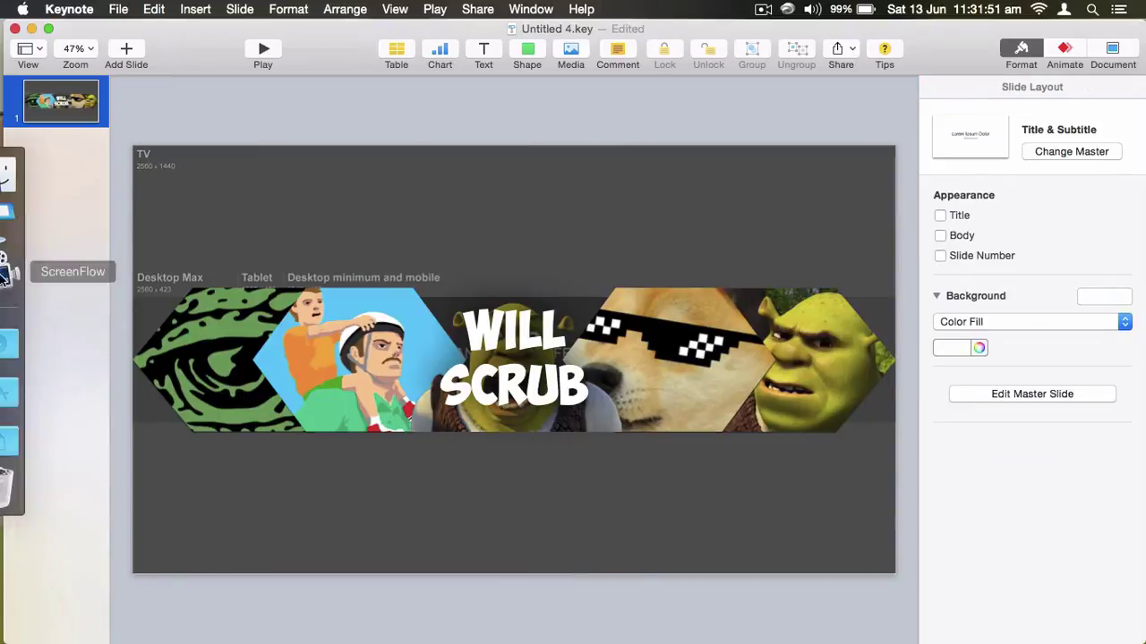
Add a 4 pt black line border to the four hexagon pictures and the central Shrek picture together
left_click(172, 373)
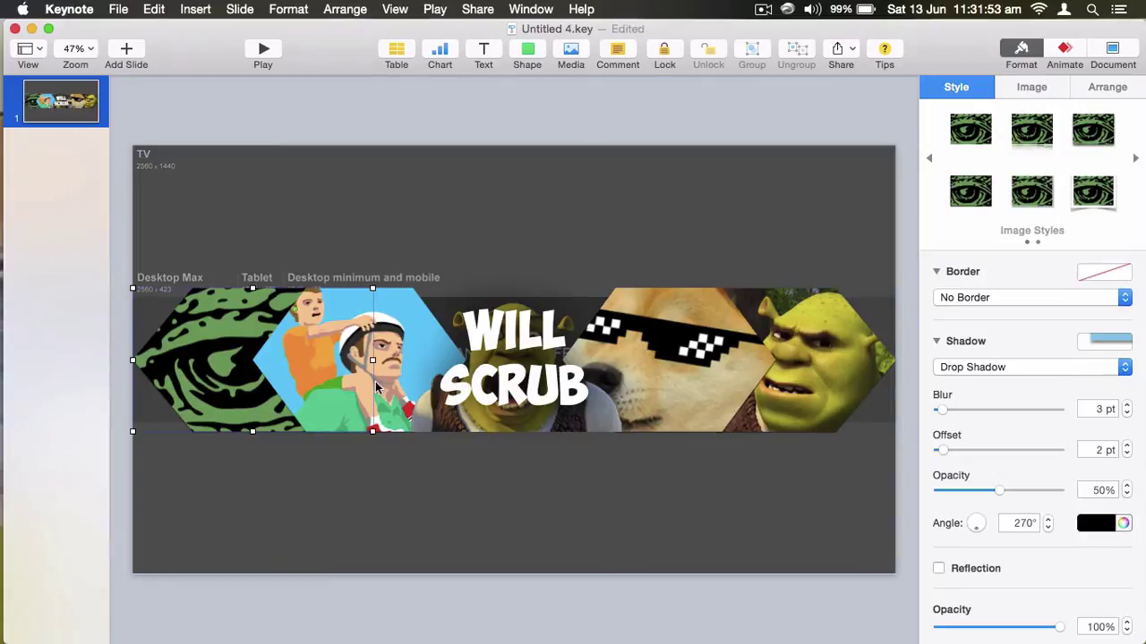
left_click(401, 333, "shift")
left_click(594, 419, "shift")
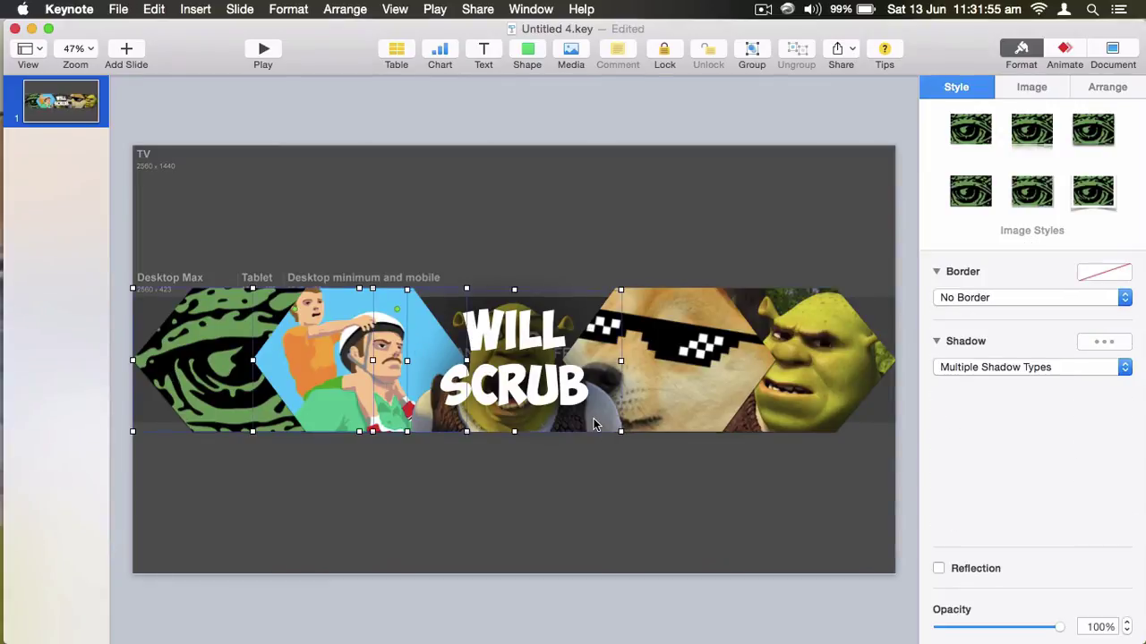
left_click(701, 349, "shift")
left_click(827, 349, "shift")
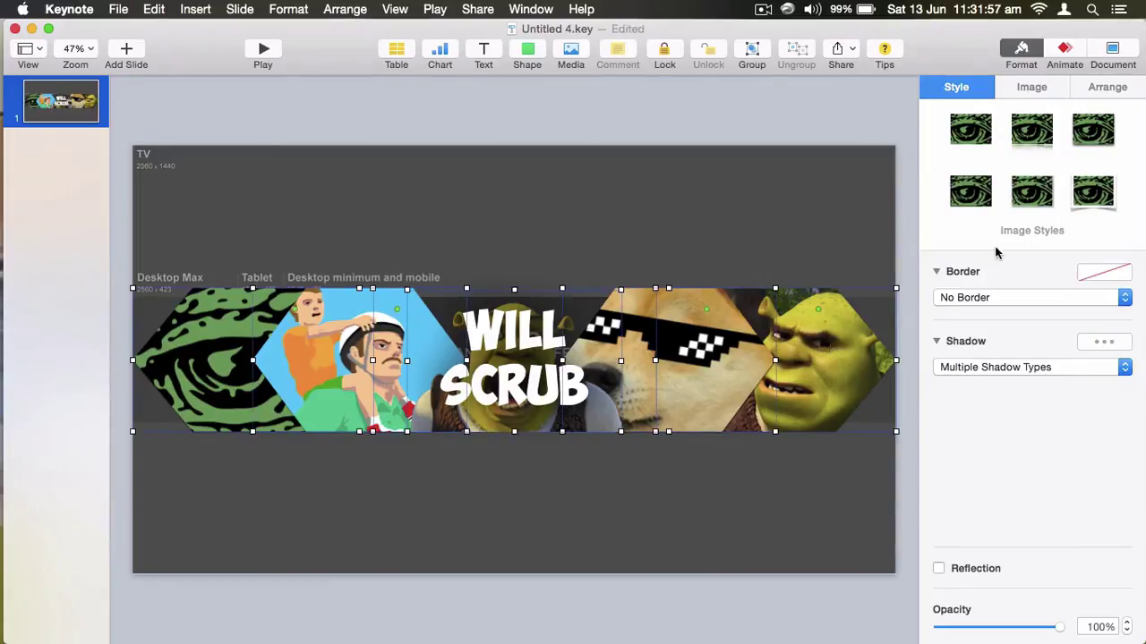
left_click(1101, 265)
key("Escape")
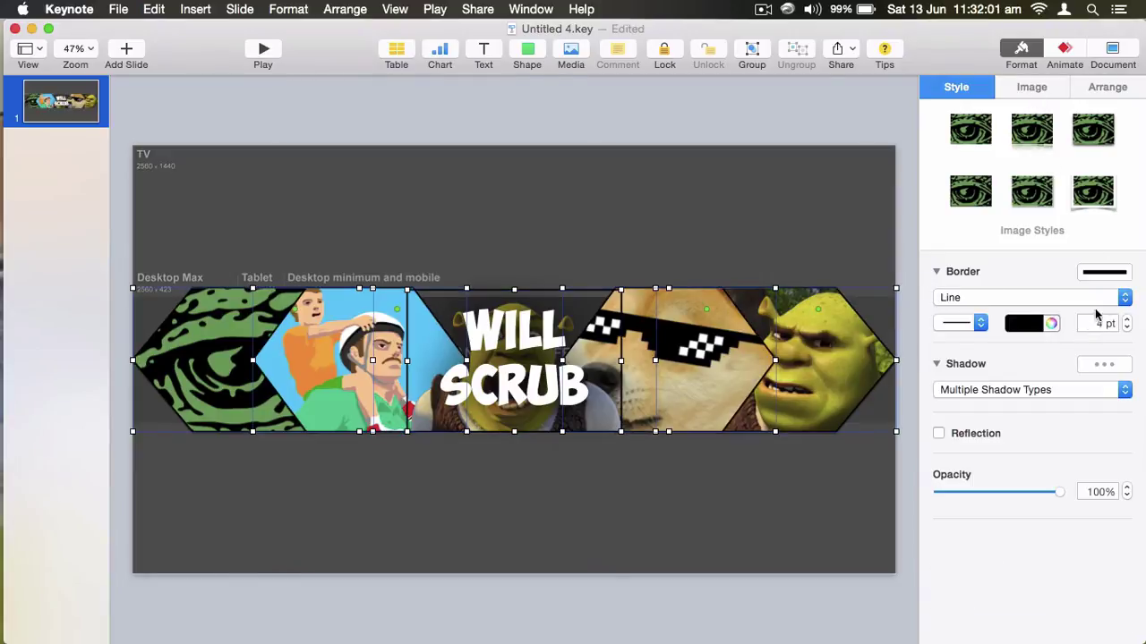
Set the border thickness of the five selected pictures to 10 pt
left_click(1126, 319)
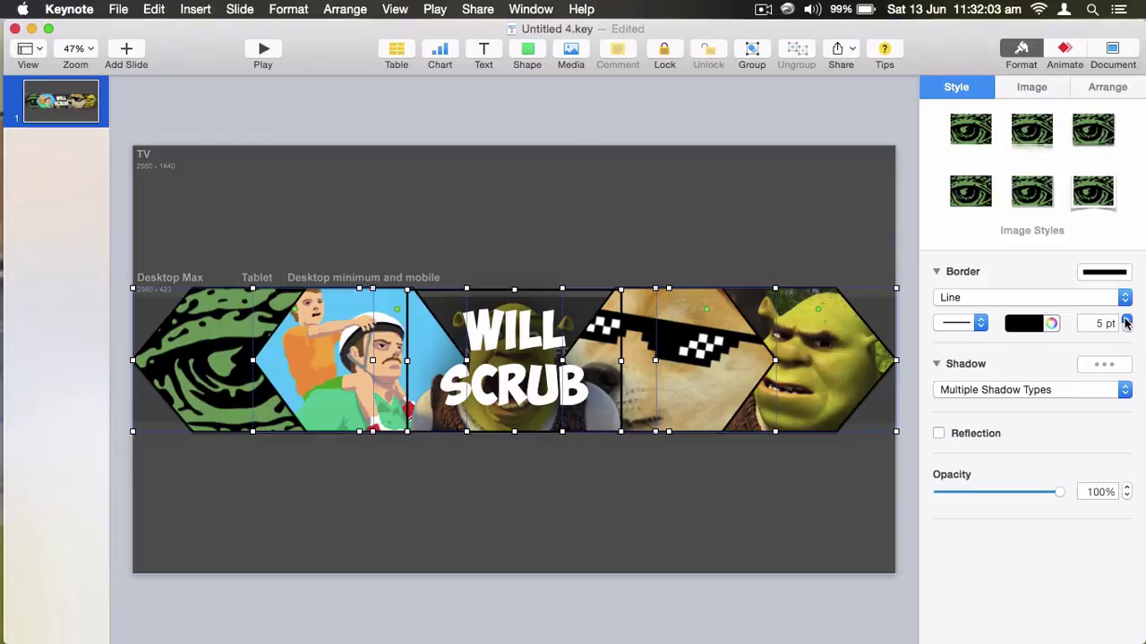
left_click(1126, 320)
left_click(1126, 319)
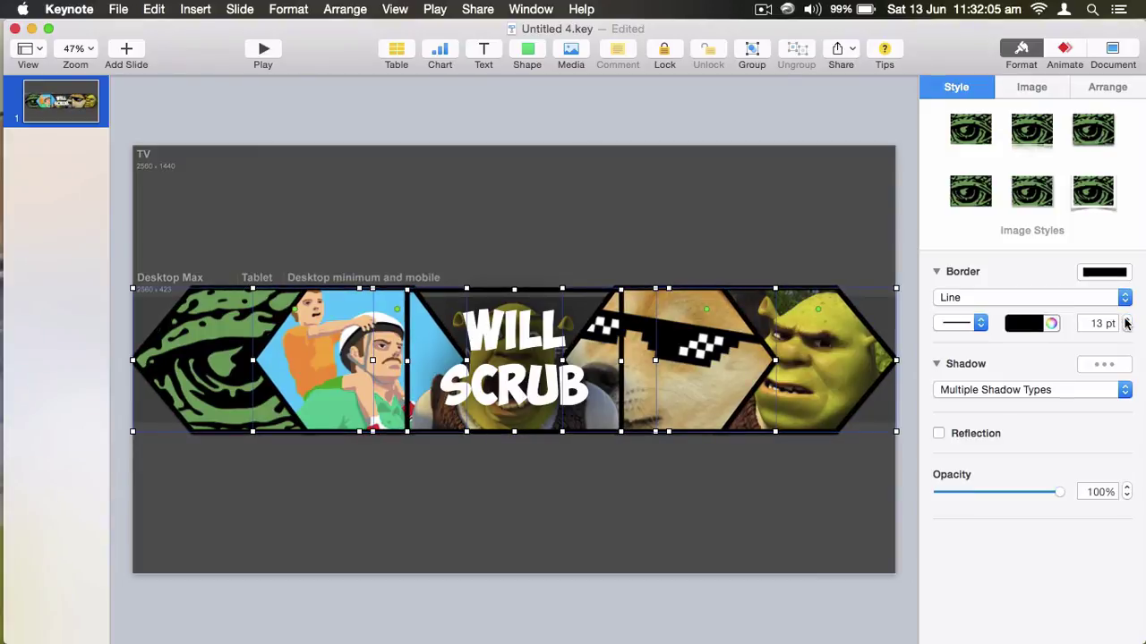
left_click(1126, 328)
left_click(1126, 327)
left_click(1126, 327)
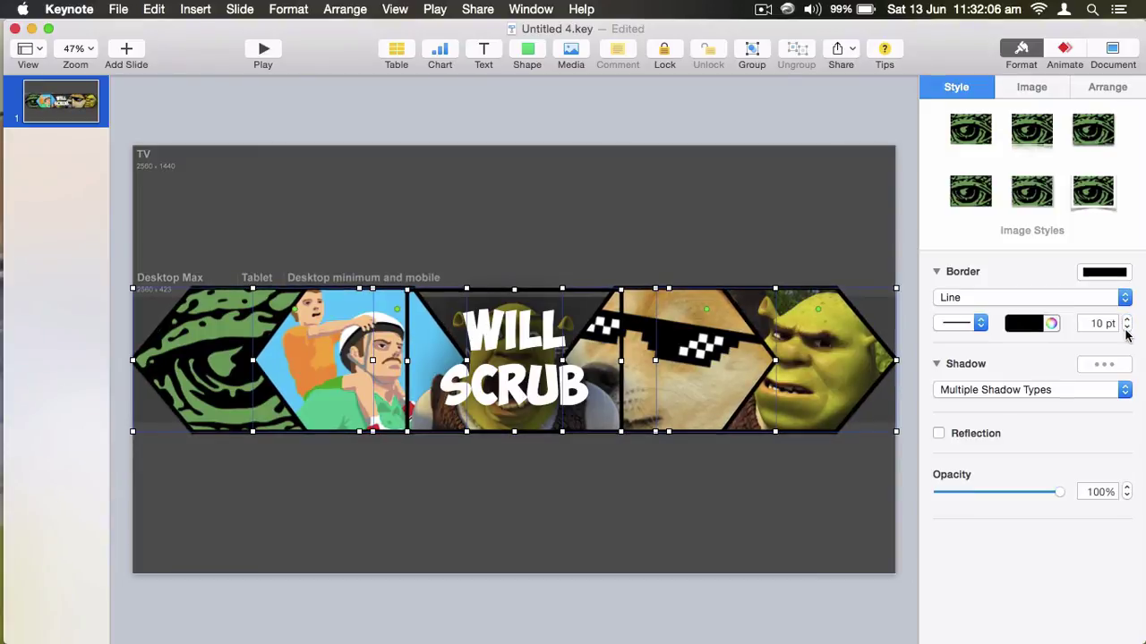
left_click(604, 237)
Remove the border from the central Shrek picture behind the title
left_click(438, 414)
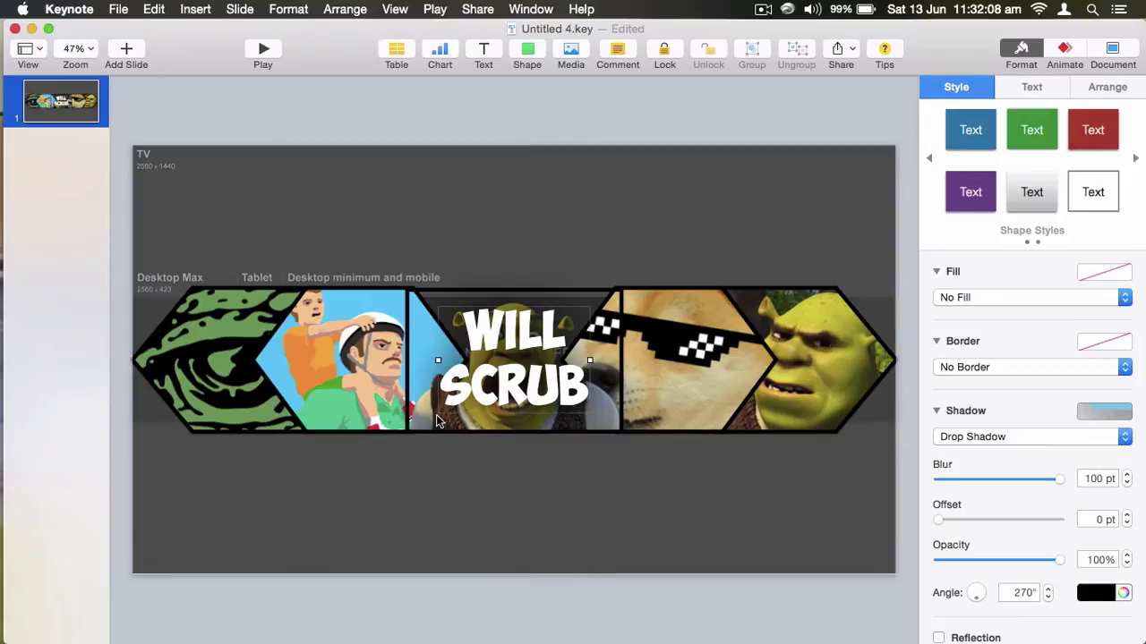
left_click(601, 428)
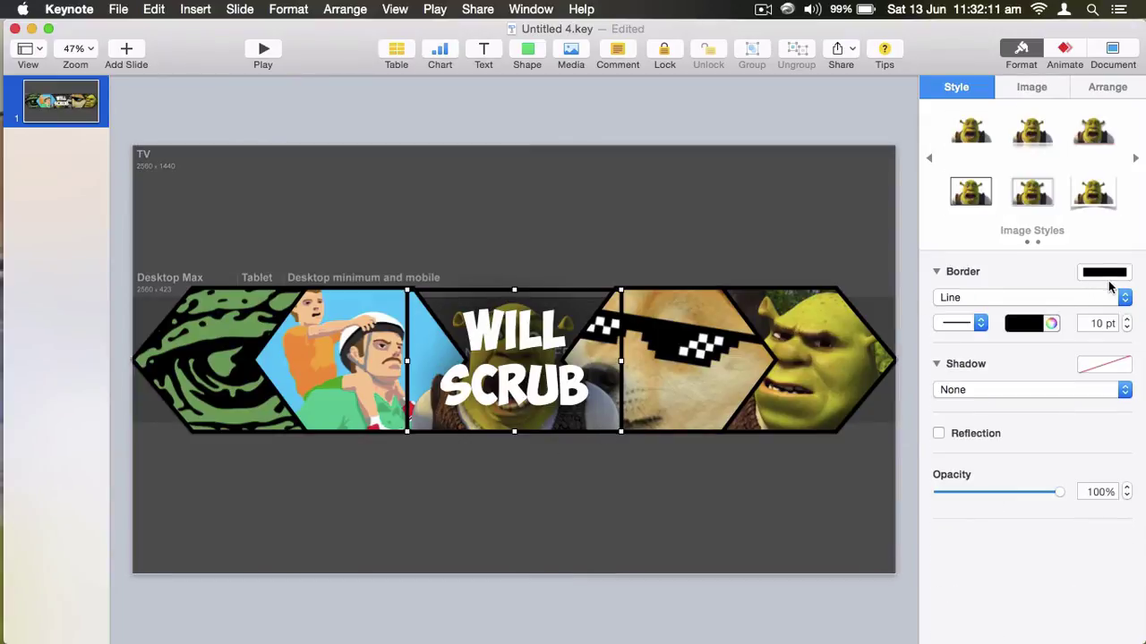
left_click(1110, 273)
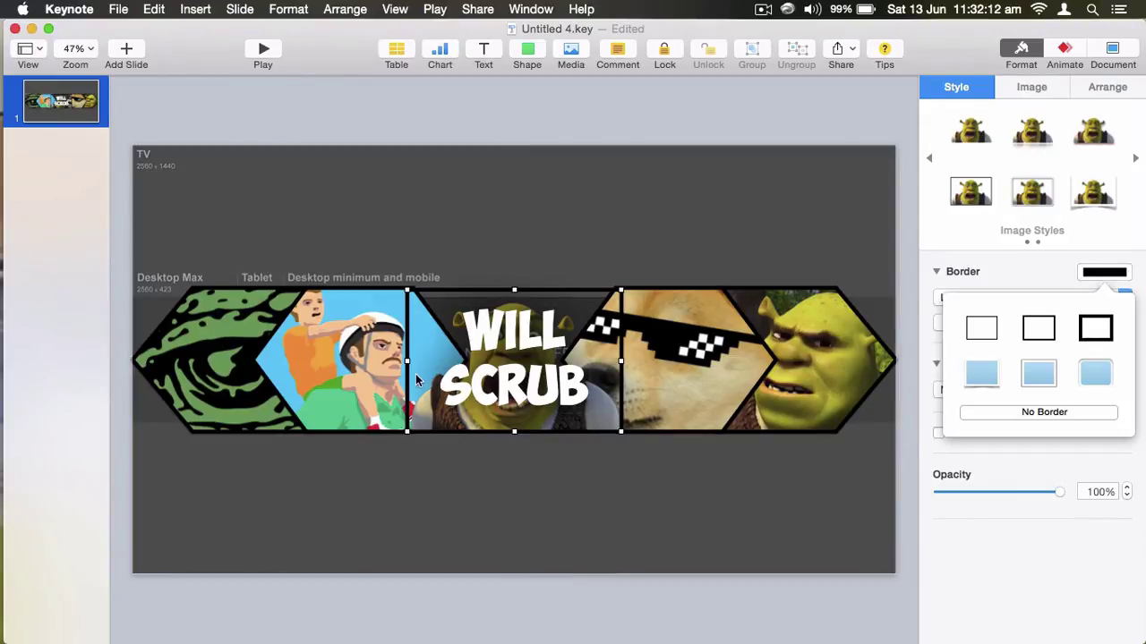
left_click(974, 423)
left_click(524, 187)
Insert the rainbow gradient picture onto the slide and rotate it to 20°
left_click_drag(11, 268, 501, 432)
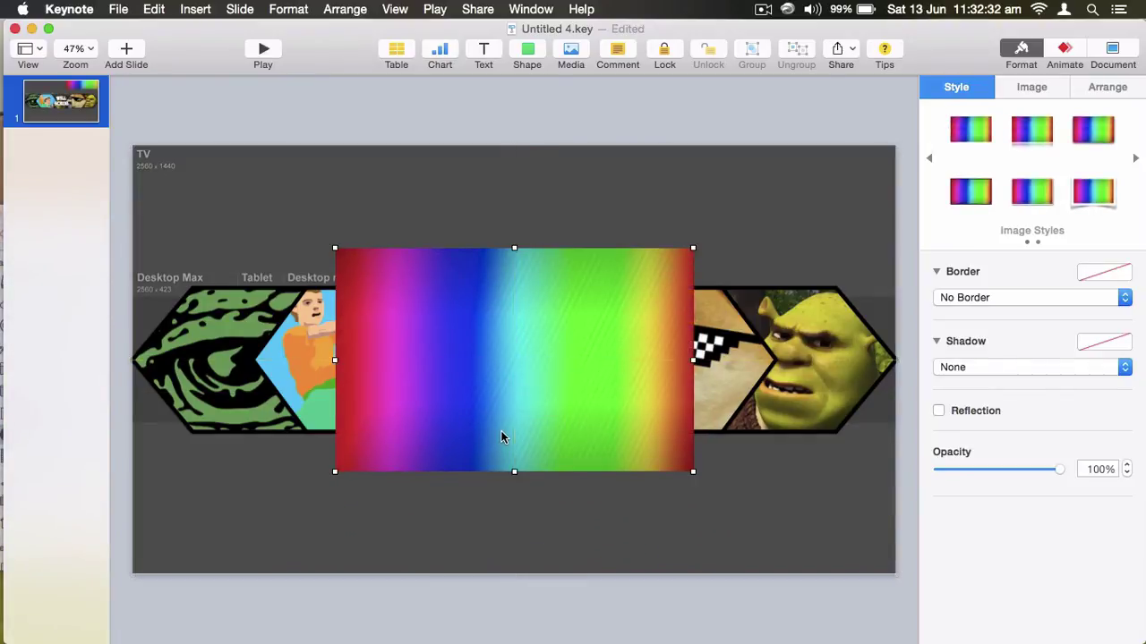
left_click(1103, 90)
left_click(1016, 401)
type("20")
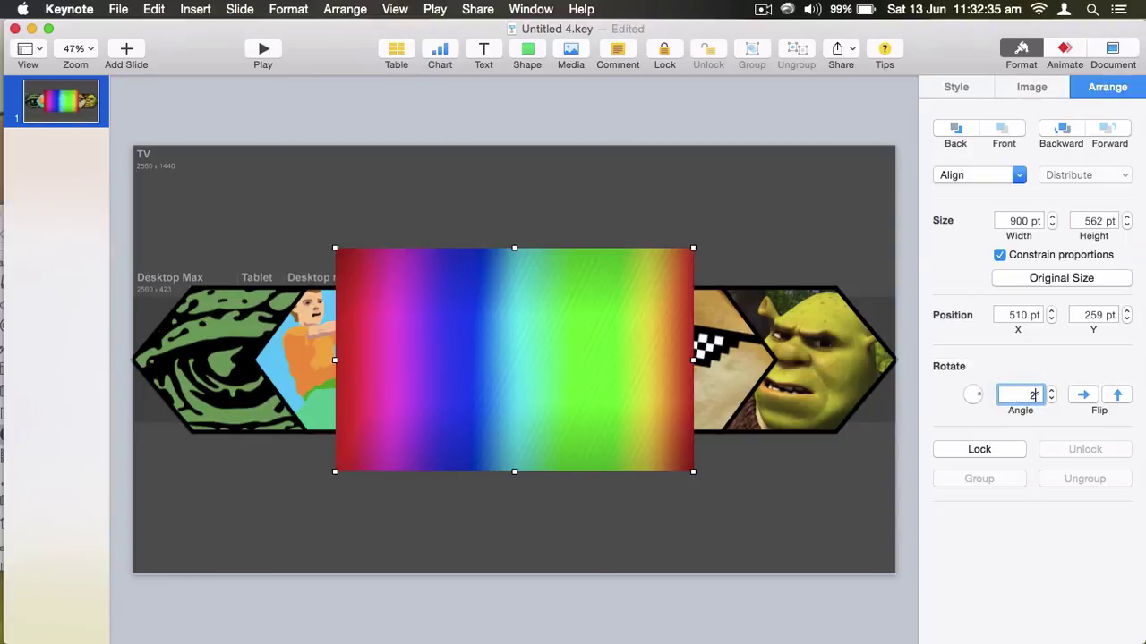
key("Return")
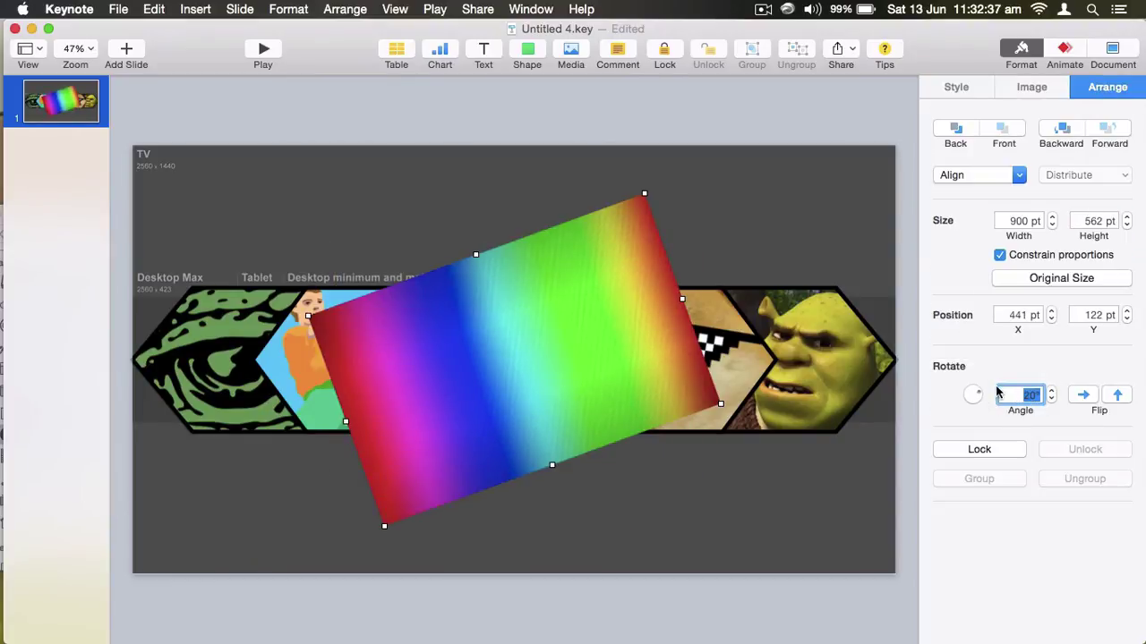
Enlarge the rotated rainbow picture to about 2735 × 1708 pt and position it to cover the whole slide
scroll(702, 356, "down", 3)
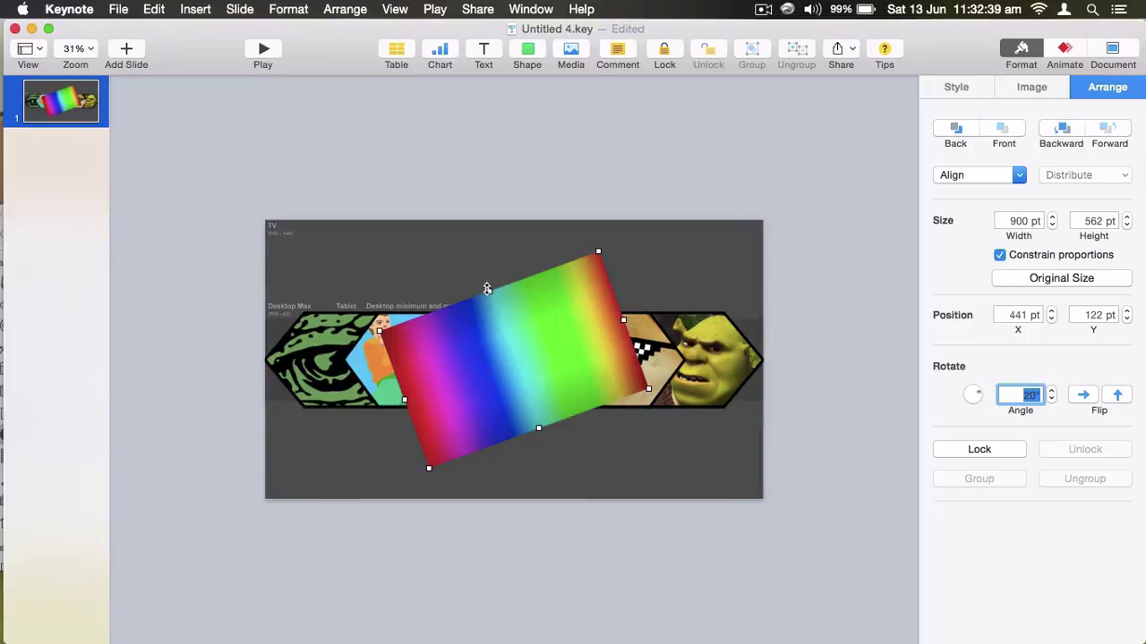
left_click_drag(487, 288, 345, 152)
left_click_drag(449, 332, 511, 411)
left_click_drag(586, 562, 592, 575)
left_click_drag(580, 535, 576, 530)
Send the rainbow picture to the back and delete the channel art template
right_click(576, 532)
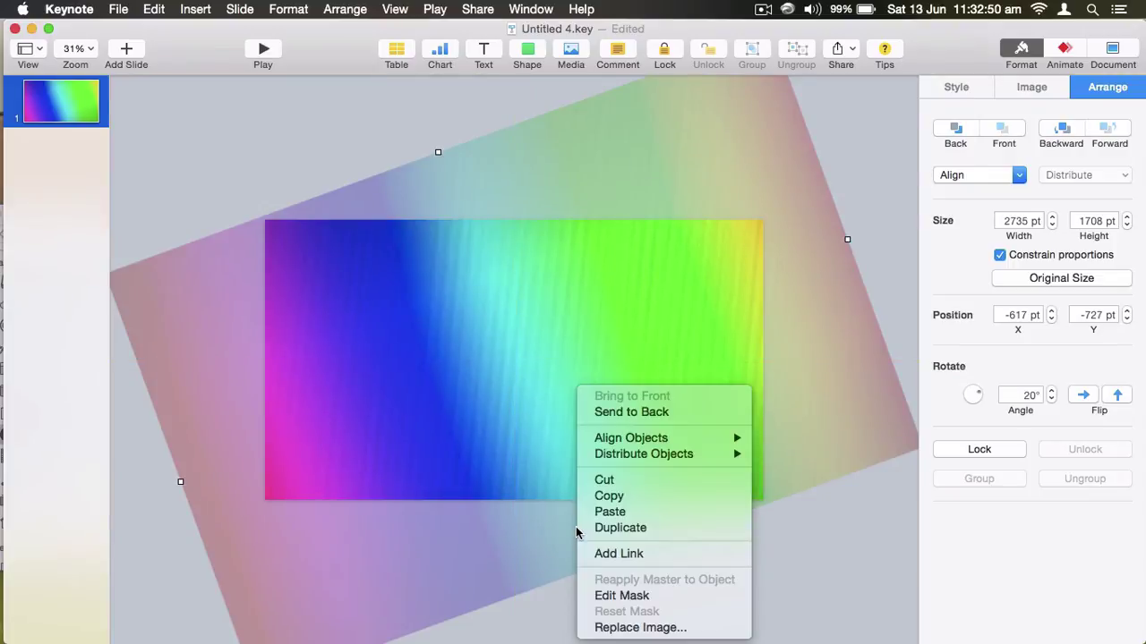
left_click(627, 411)
left_click(508, 247)
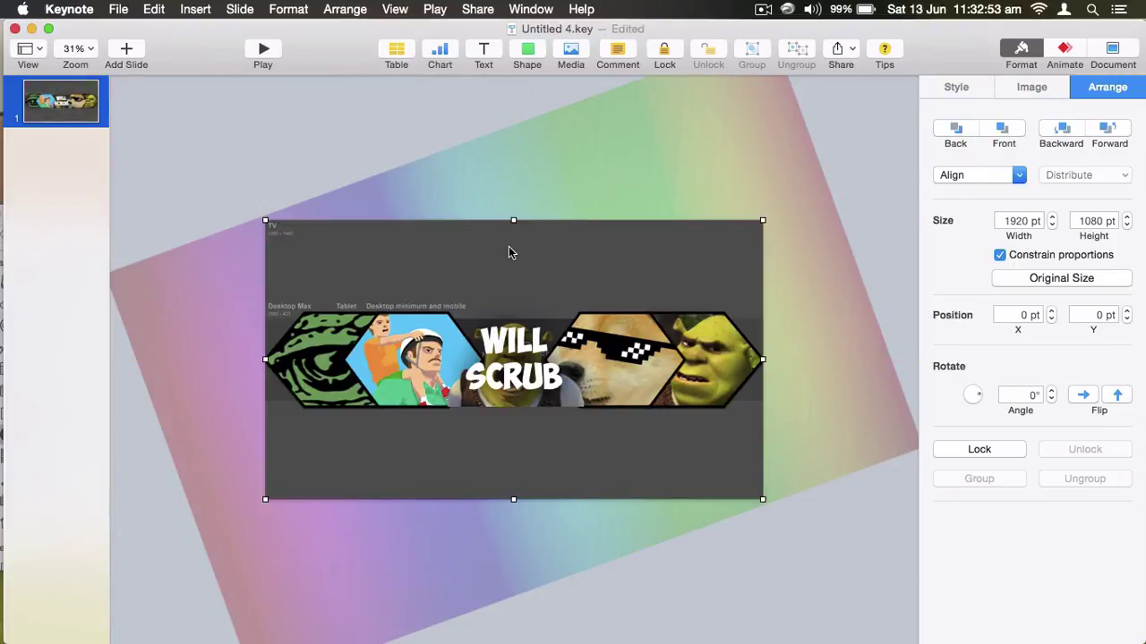
key("Delete")
scroll(551, 317, "up", 3)
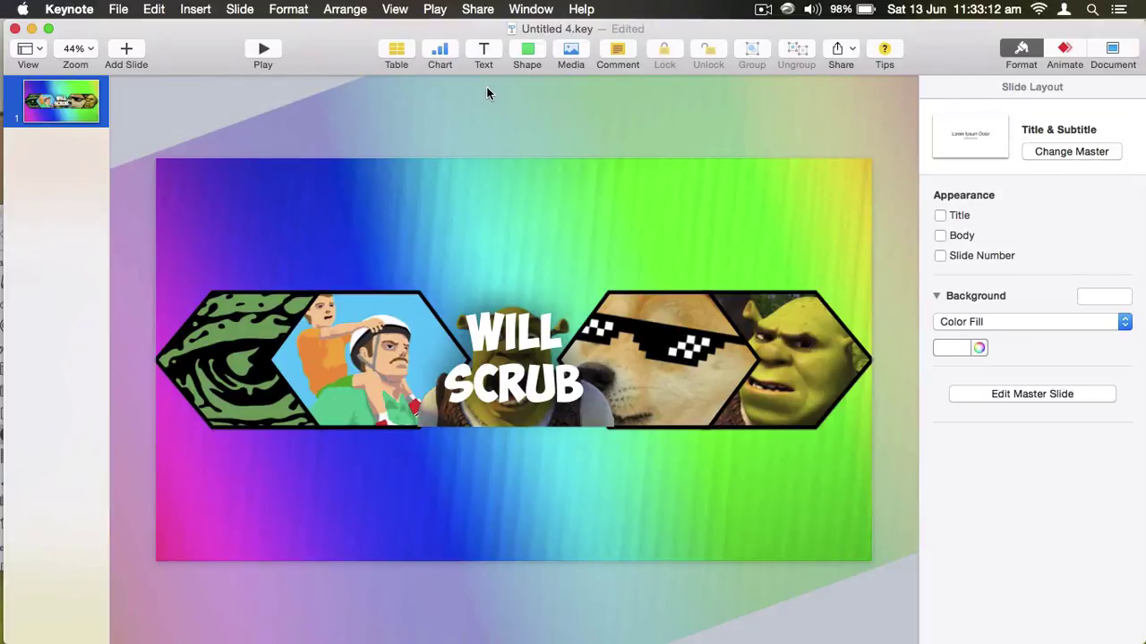
Quit the presentation program and keep the new document in Downloads under the name "save"
key("super+q")
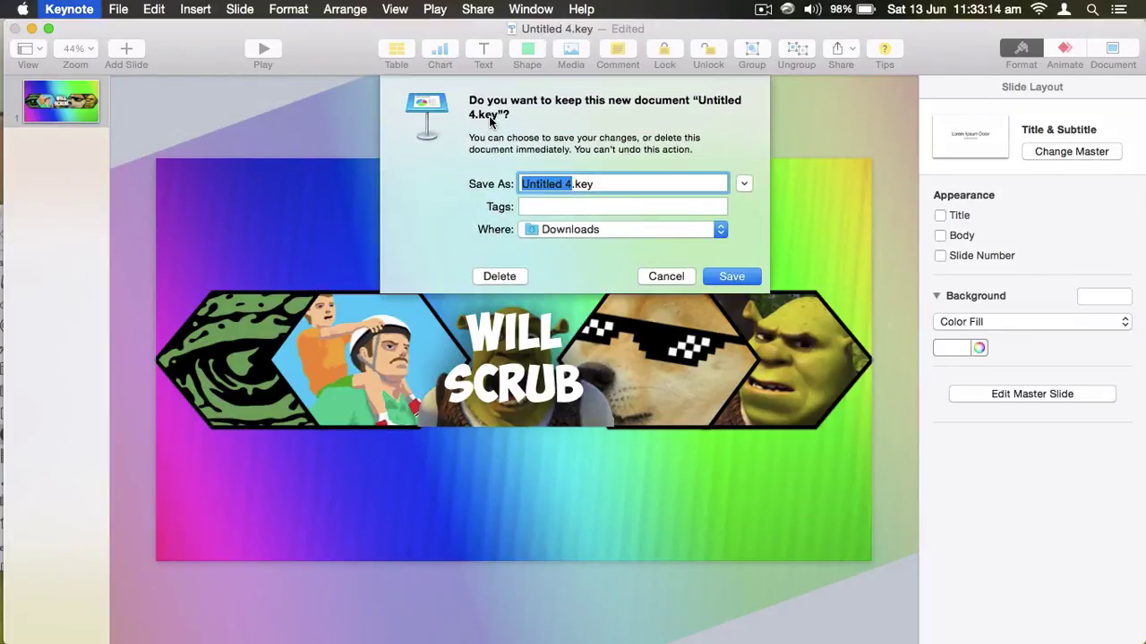
type("save")
key("Return")
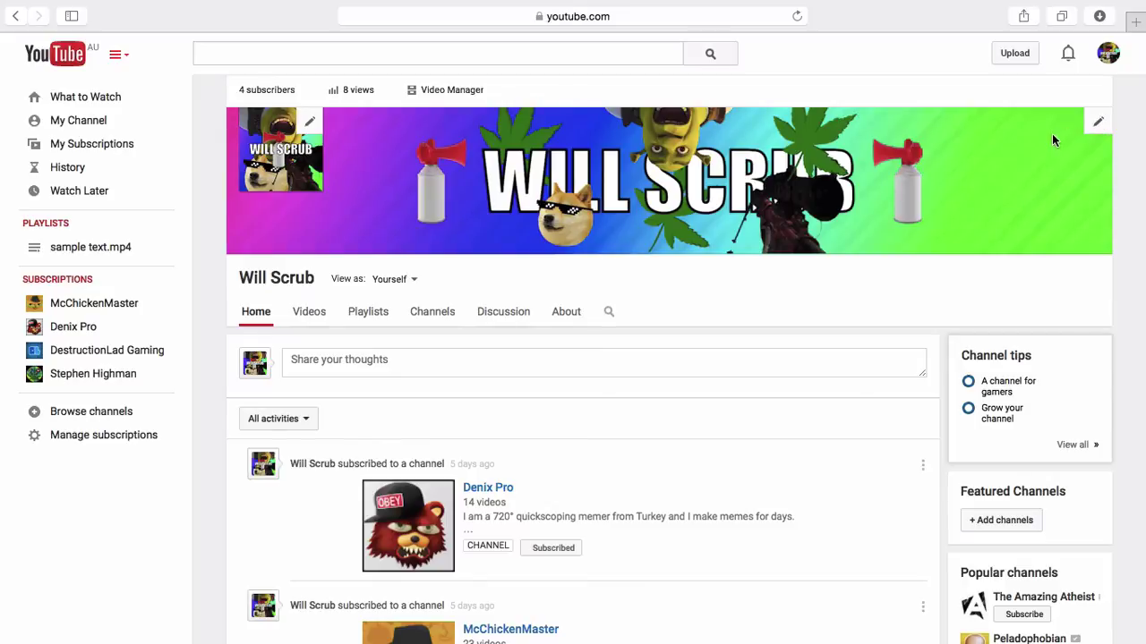
Switch to the YouTube channel page, open the channel art upload dialog and try adding the design image
left_click(1098, 122)
left_click(1067, 172)
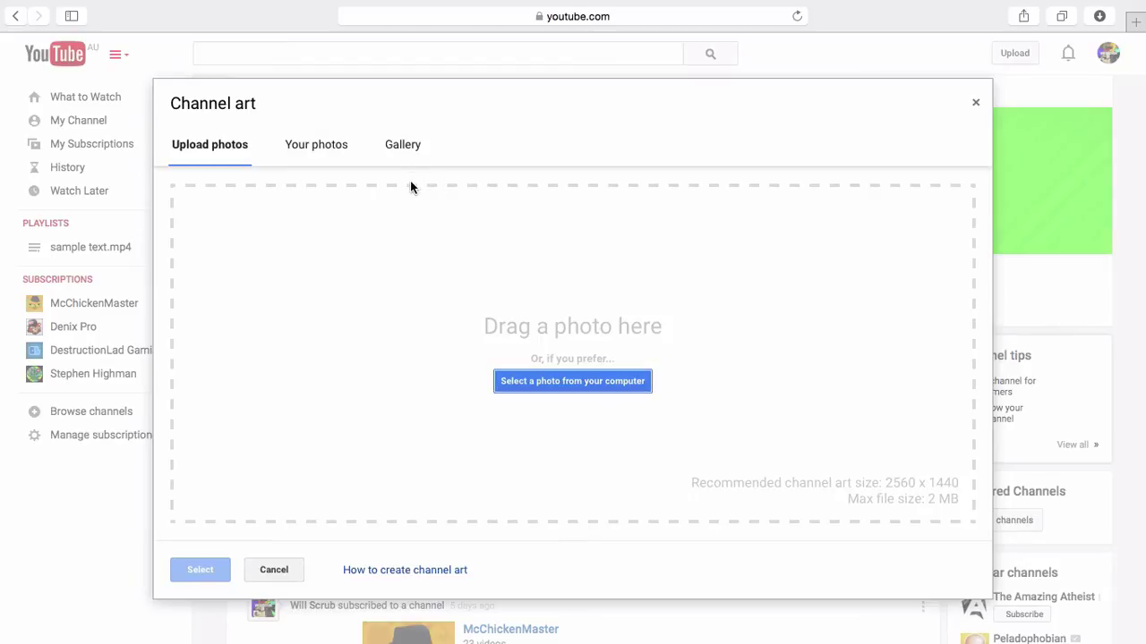
left_click_drag(648, 360, 583, 265)
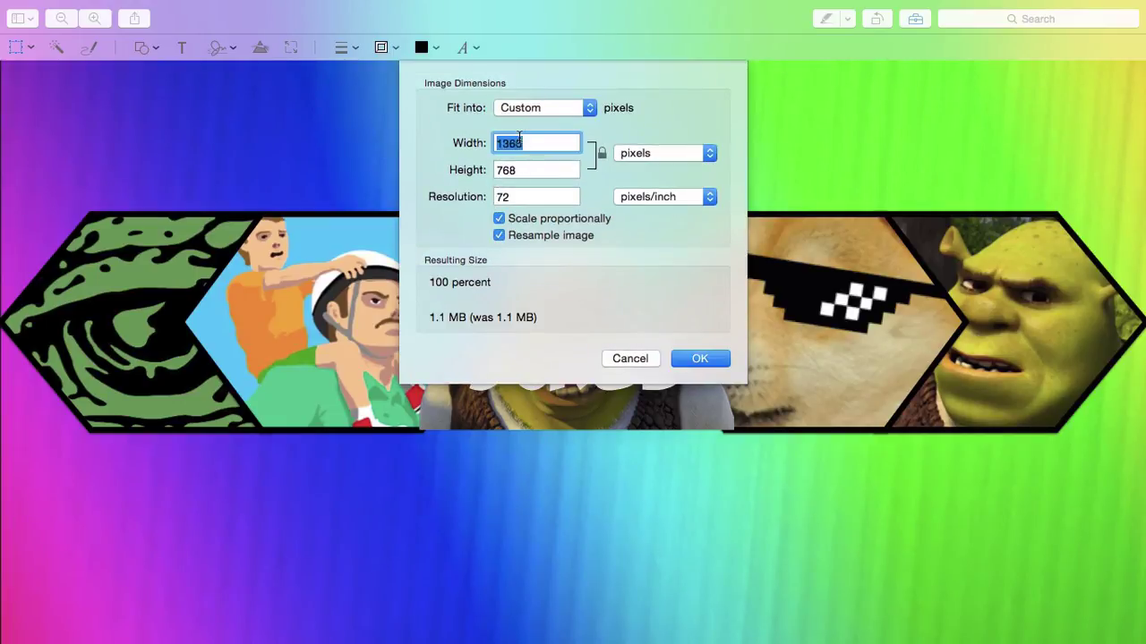
Resize the design image in Preview to 2050 pixels wide, scaled proportionally, and upload it as the YouTube channel art
type("2050")
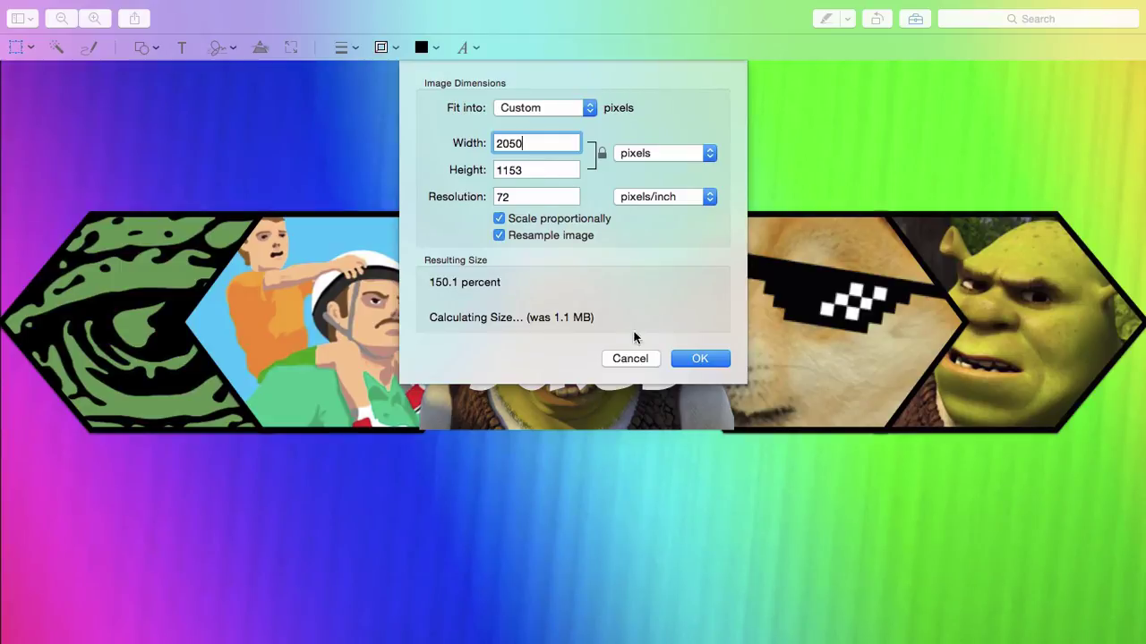
left_click_drag(613, 365, 615, 240)
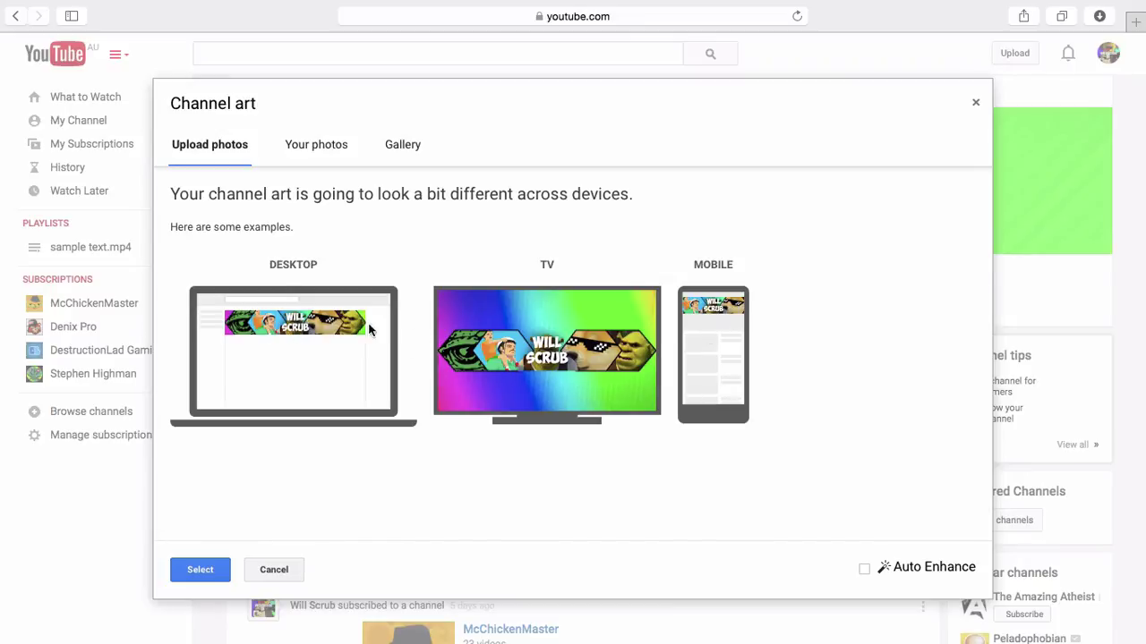
left_click(207, 567)
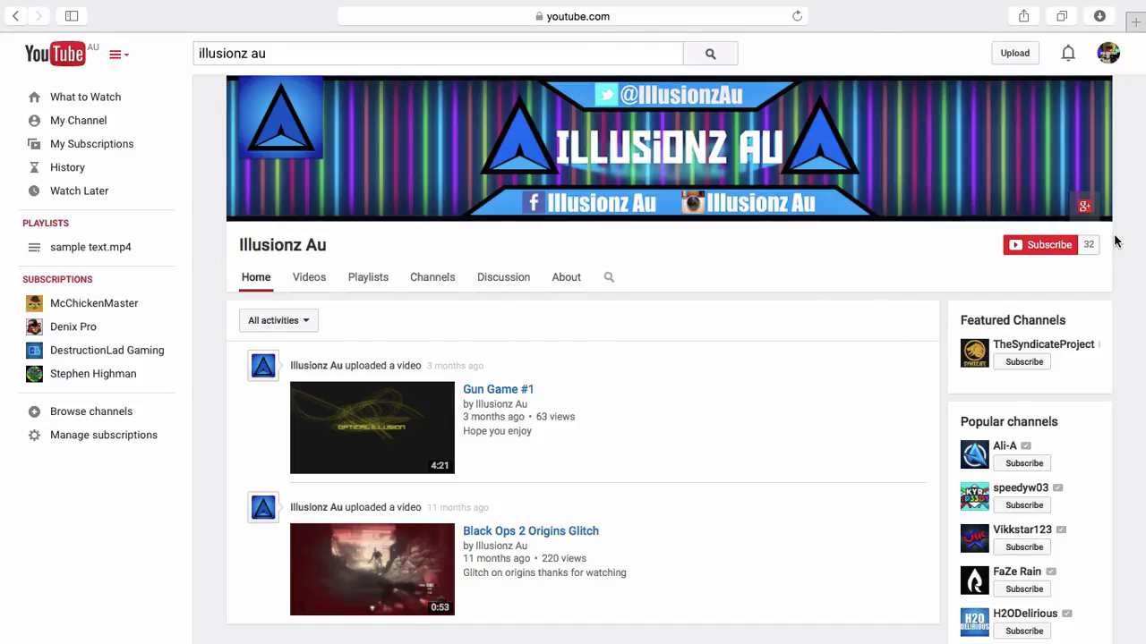
Subscribe to the Illusionz Au channel and to the channel with the JF logo on YouTube
left_click(1054, 248)
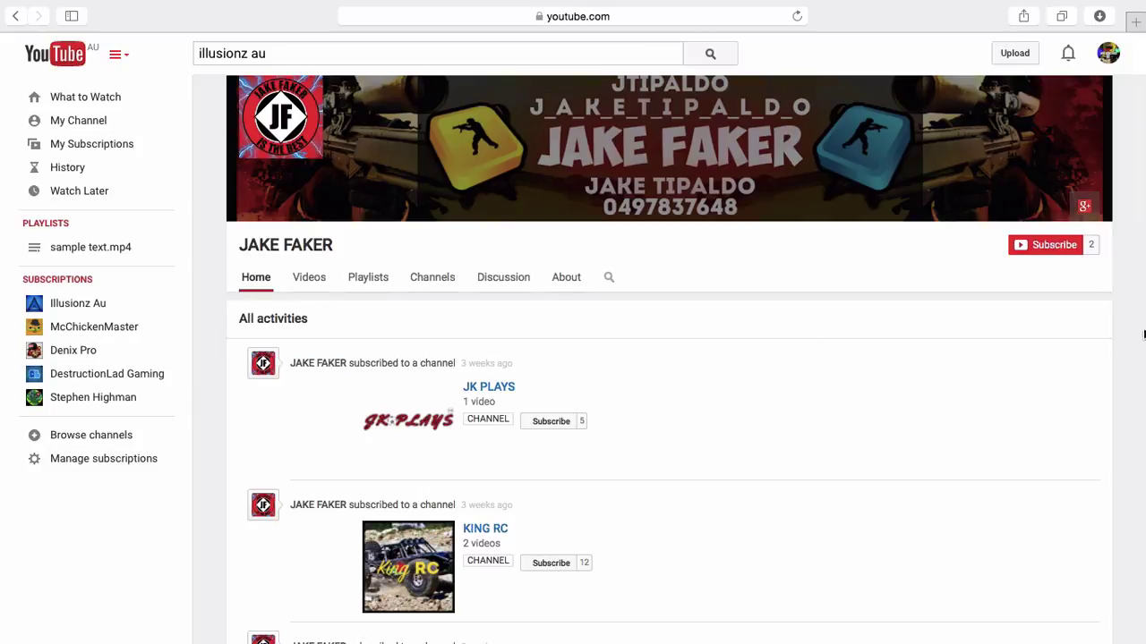
left_click(1048, 246)
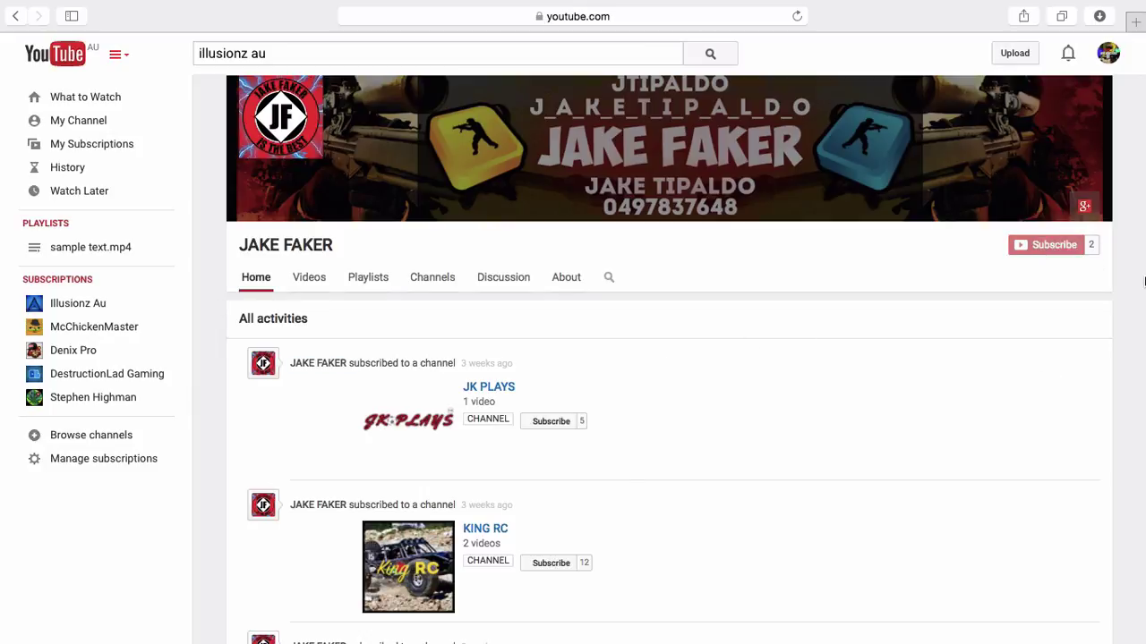